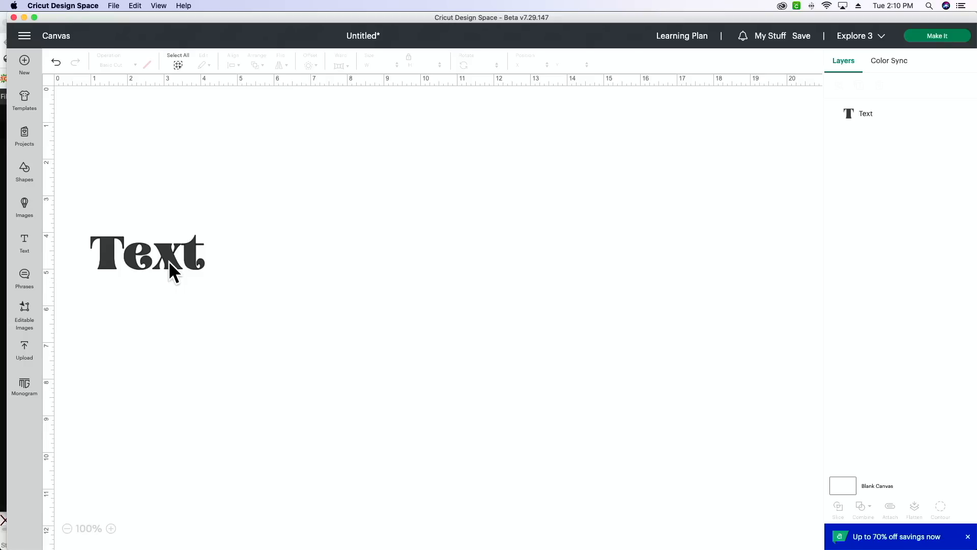
- Move the placeholder text about one inch to the right and replace its wording with "Groovy"
click(173, 259)
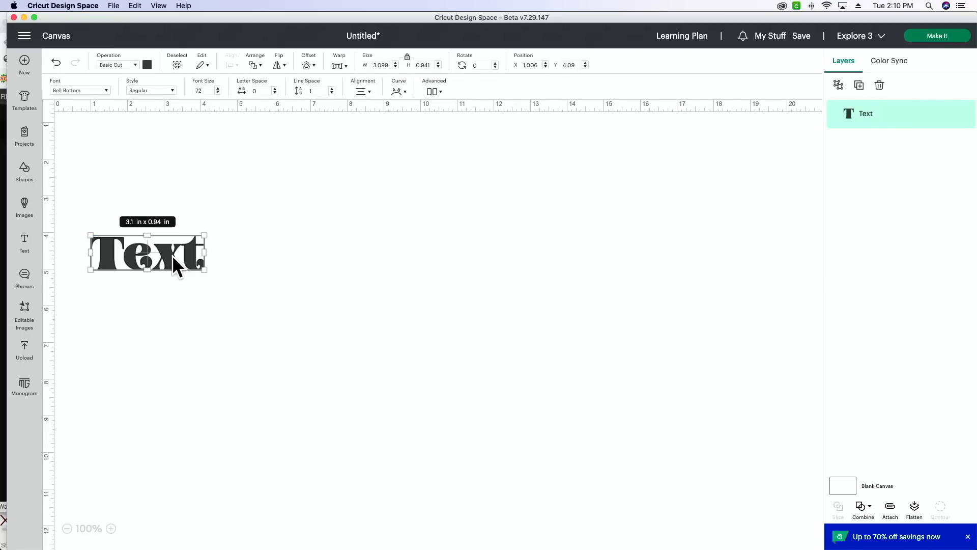
drag(172, 255, 211, 258)
double_click(222, 255)
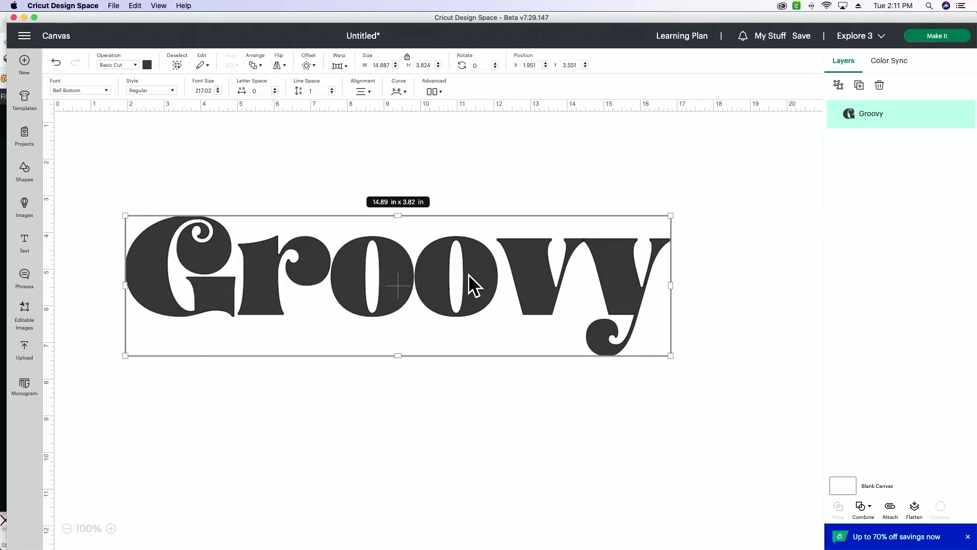
scroll(470, 280, down, 1)
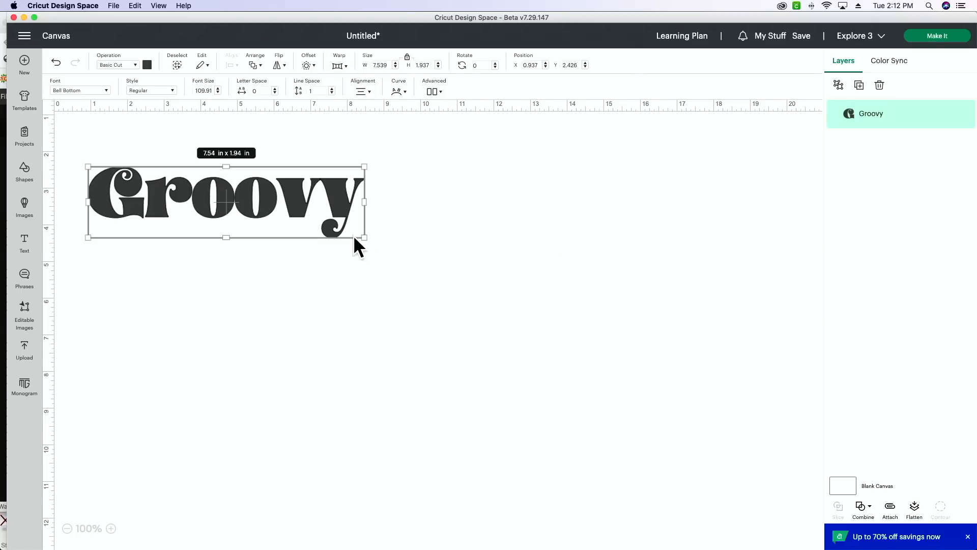
- Enlarge the "Groovy" text to about 15.2 × 3.9 in and reposition it near the middle of the canvas
drag(364, 238, 646, 308)
drag(493, 258, 457, 246)
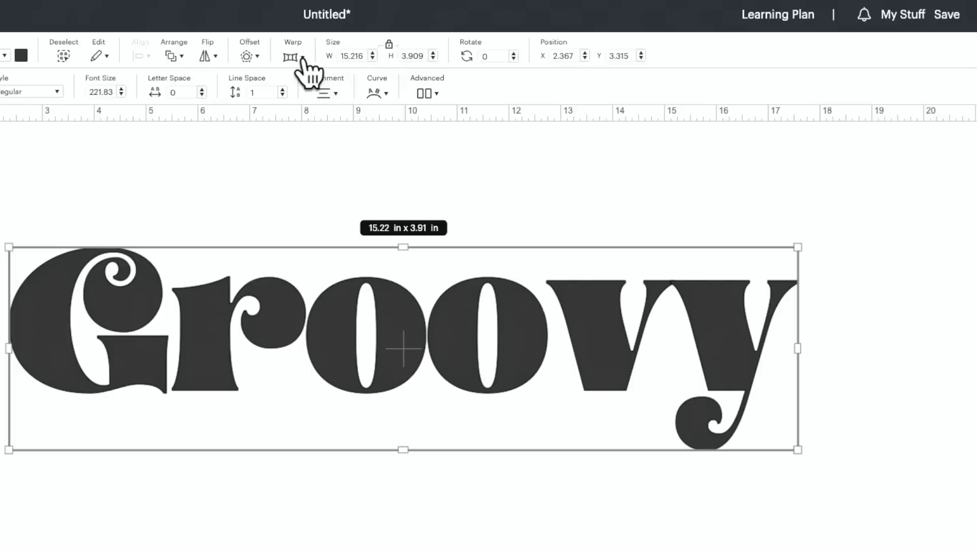
- Look through the available warp styles and apply the arched warp style 1 to the "Groovy" text
click(303, 61)
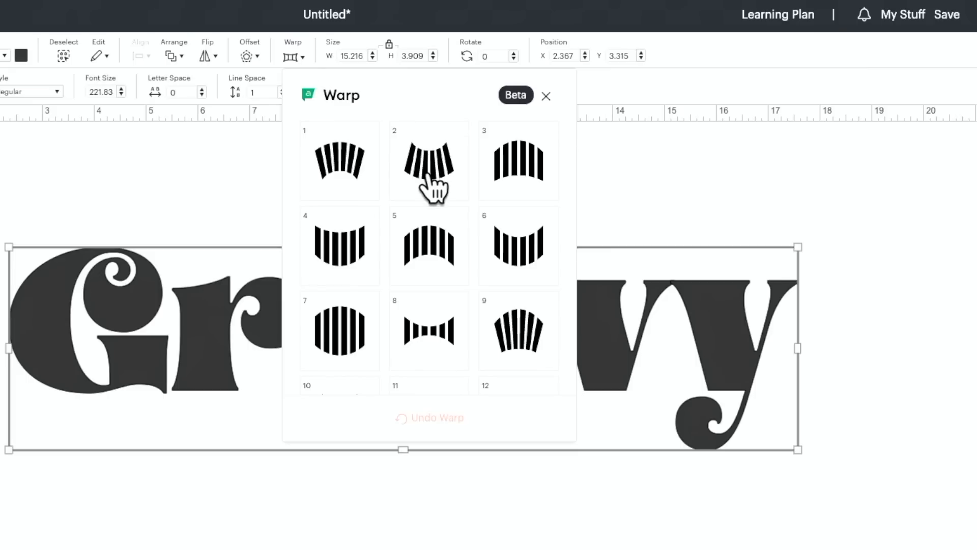
scroll(428, 173, down, 5)
scroll(431, 187, down, 3)
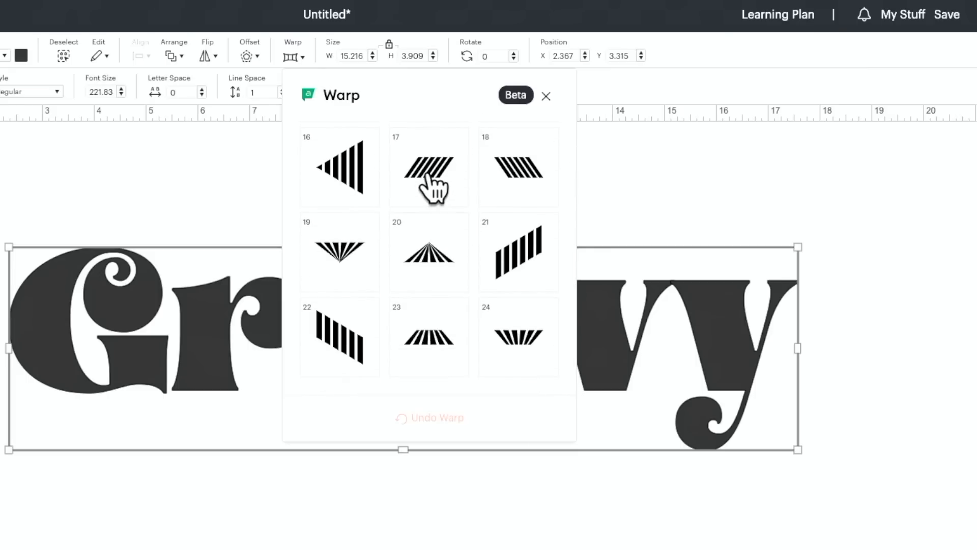
scroll(432, 187, up, 4)
scroll(433, 187, up, 4)
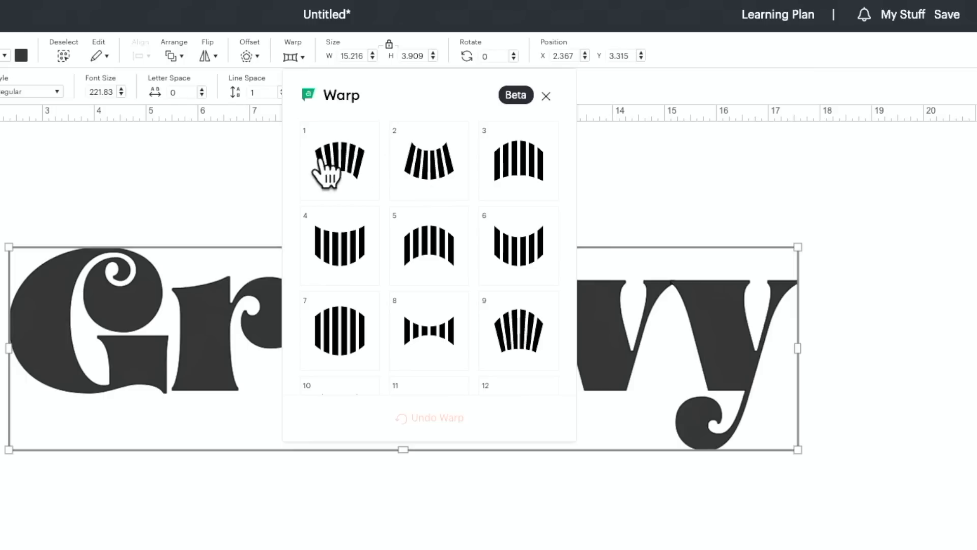
scroll(351, 168, down, 8)
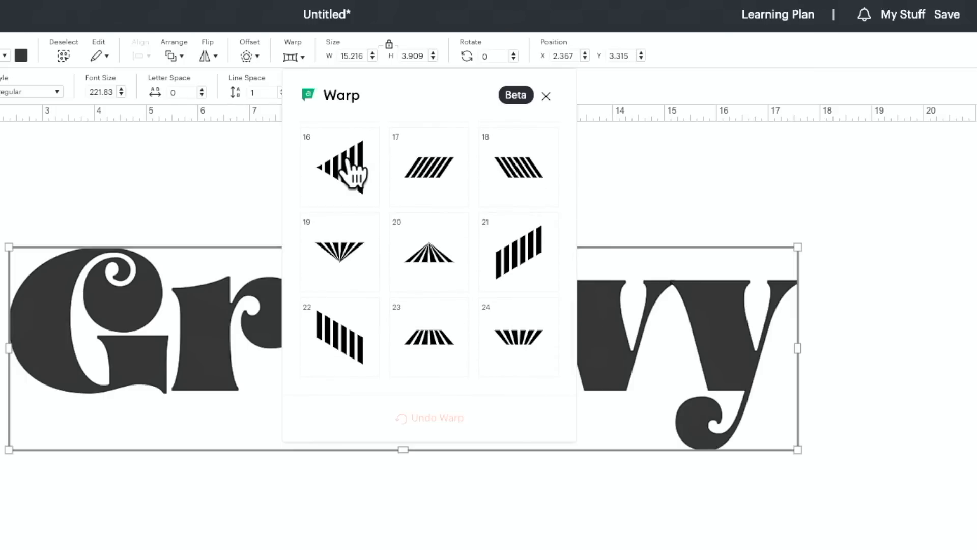
scroll(351, 173, up, 8)
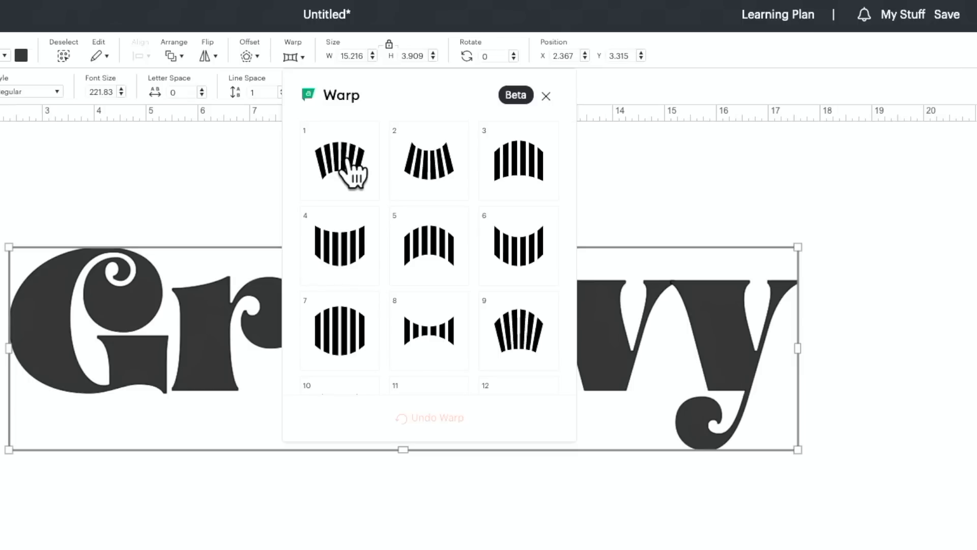
click(350, 168)
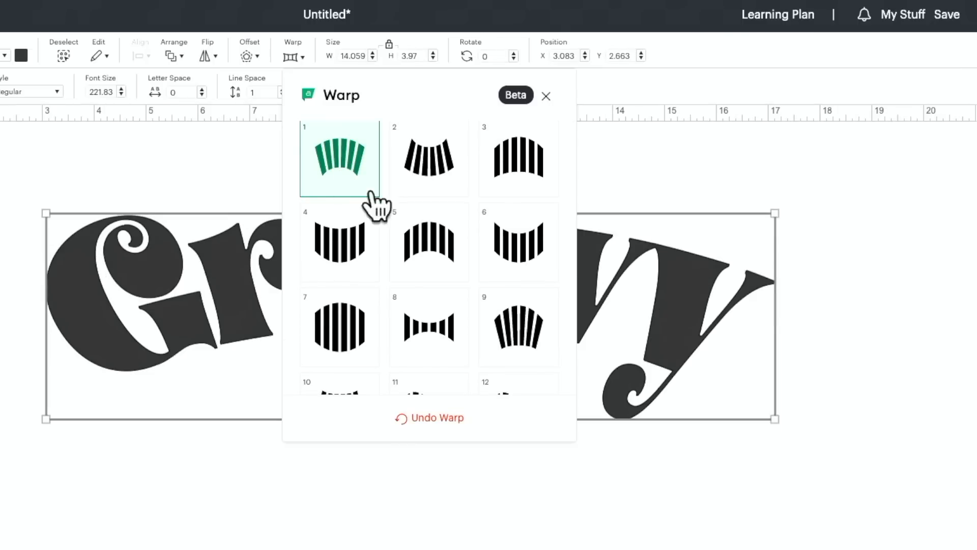
click(815, 360)
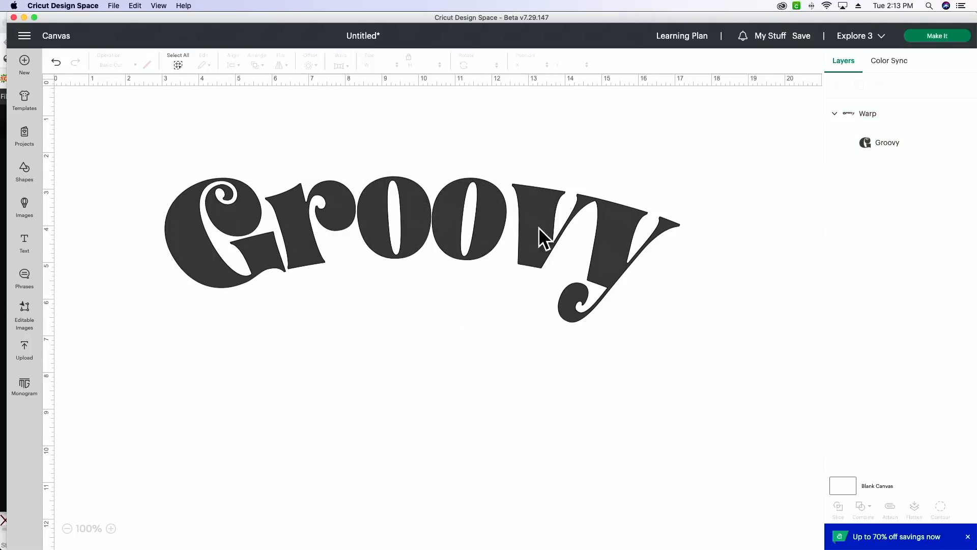
- Curve the warped "Groovy" text into a downward-opening arc with a diameter of about 66.2
click(459, 215)
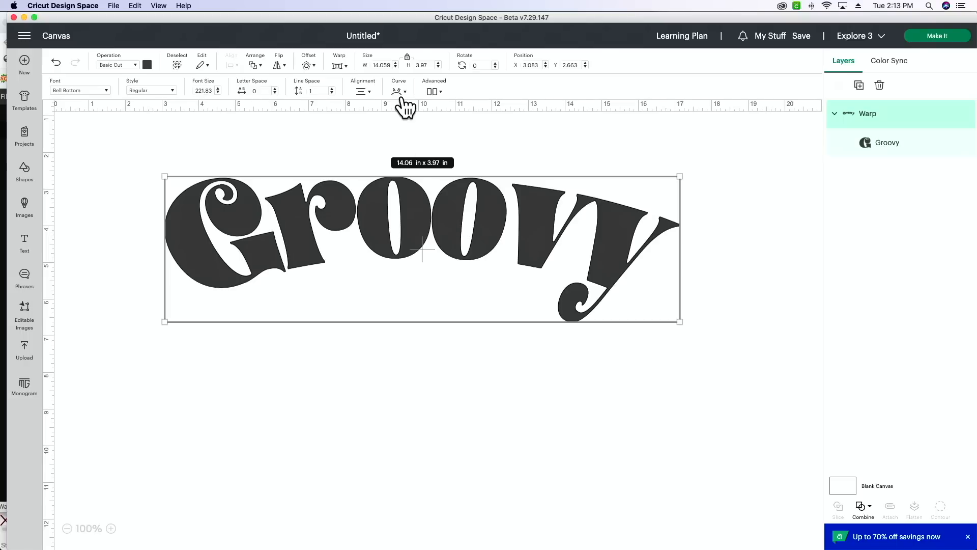
click(398, 93)
drag(373, 116, 381, 113)
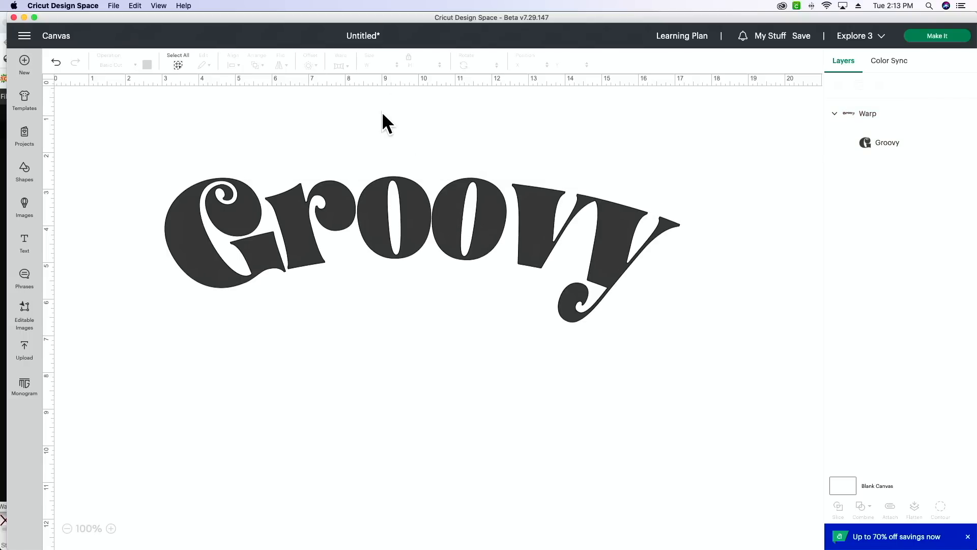
click(415, 252)
click(401, 92)
drag(383, 121, 390, 115)
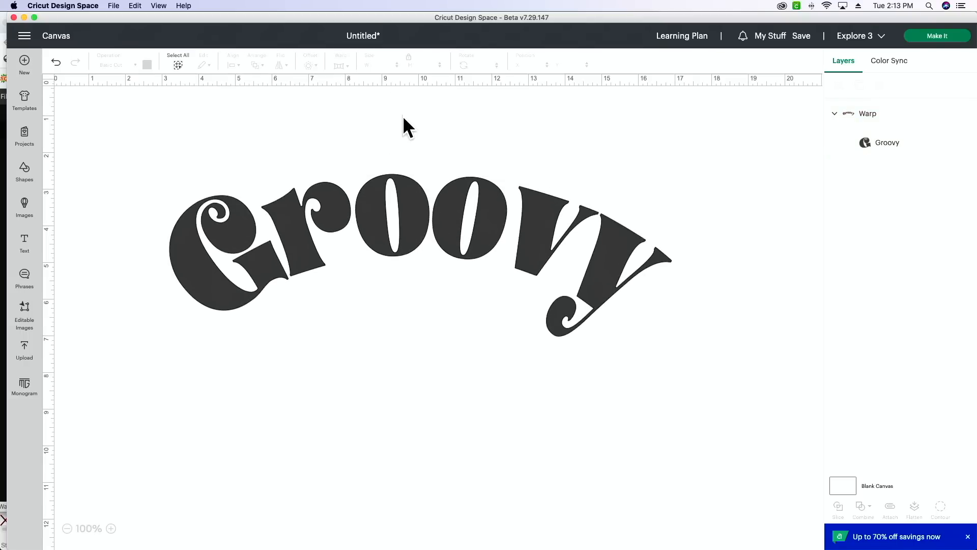
- Tighten the text's curve slightly by reducing its diameter, making the word about 13.64 × 4.47 in
click(410, 205)
click(401, 92)
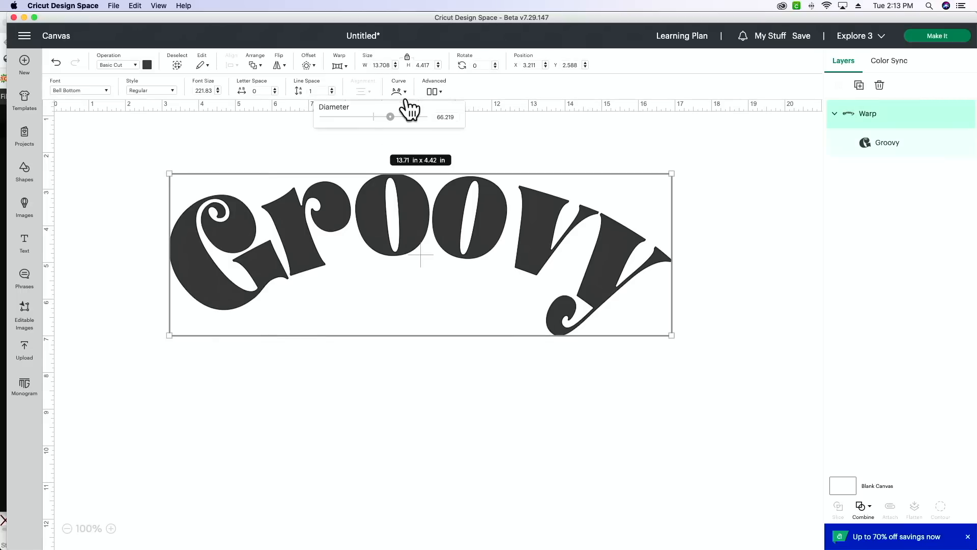
drag(391, 118, 383, 115)
click(421, 183)
click(398, 92)
drag(390, 117, 389, 115)
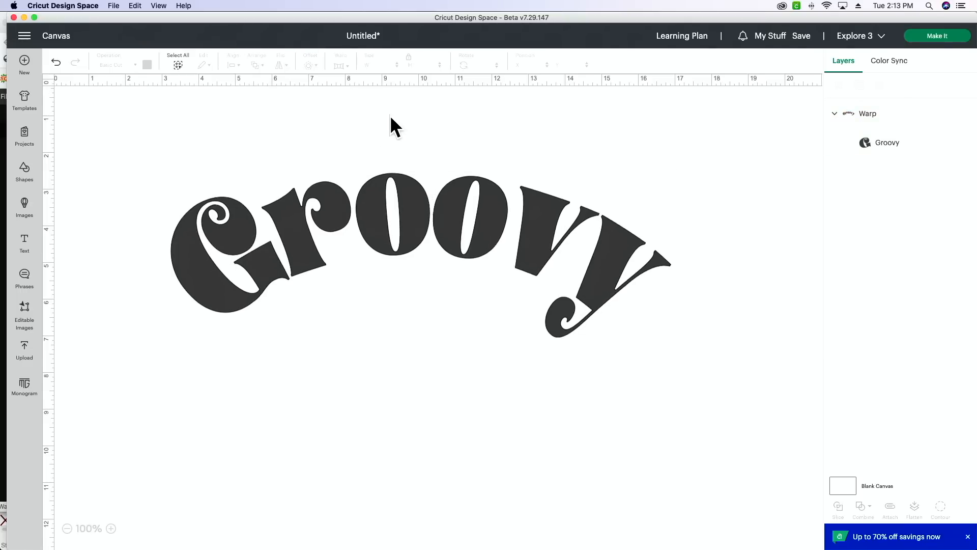
- Switch the "Groovy" text to warp style 8, which pinches the letters in the middle
click(456, 190)
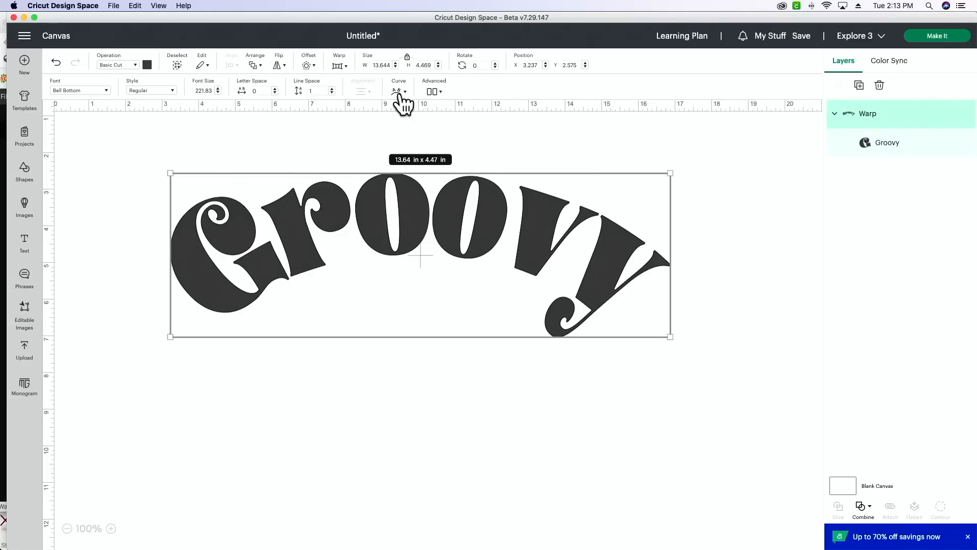
click(340, 66)
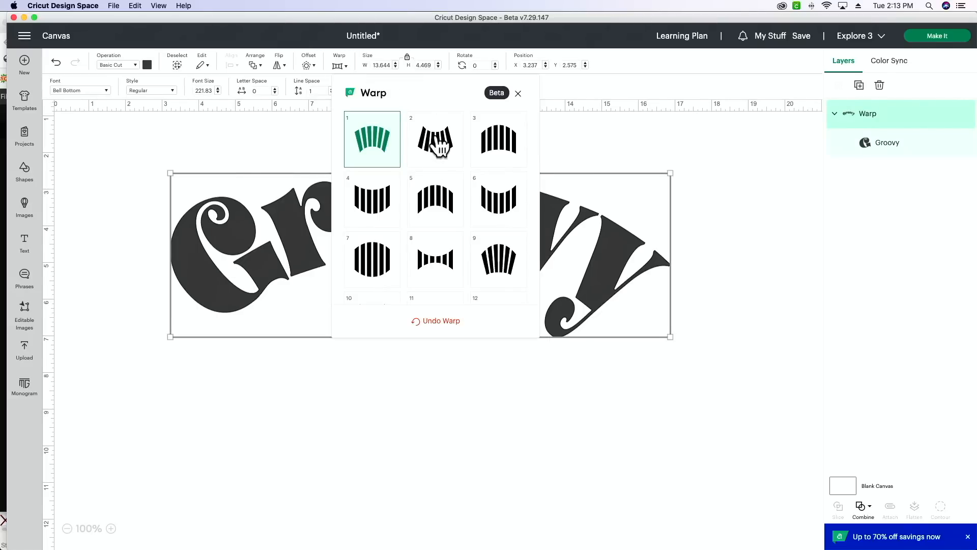
scroll(453, 214, down, 2)
click(438, 201)
click(706, 159)
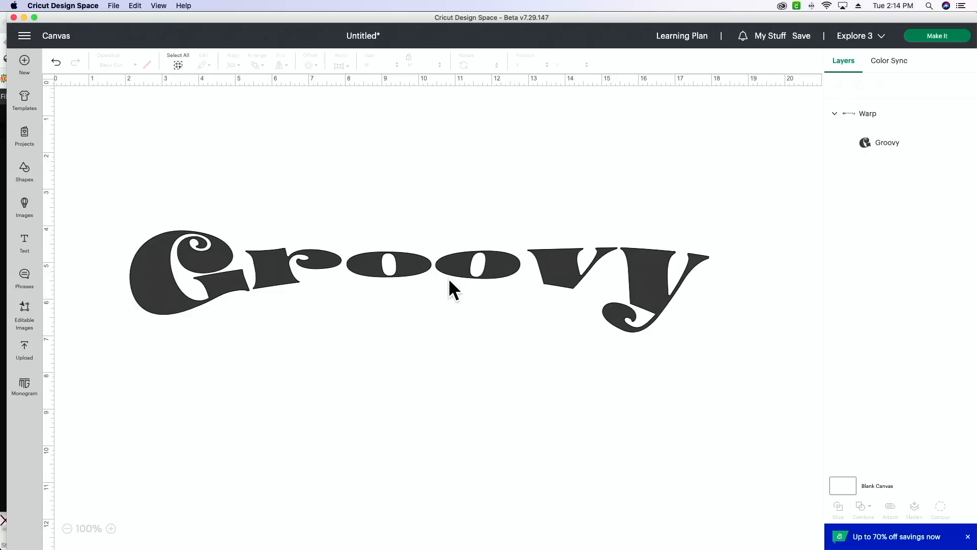
- Change the "Groovy" text to the wavy warp style 11
click(456, 260)
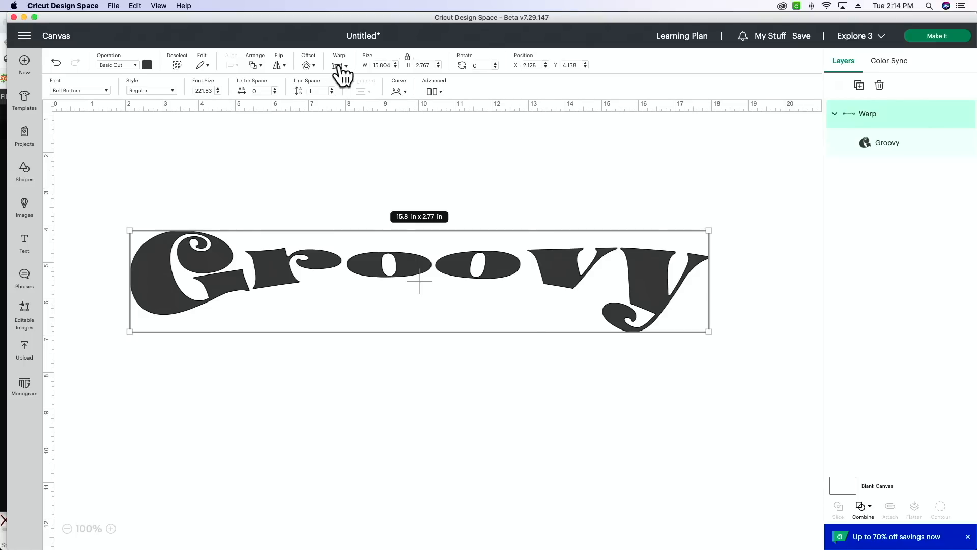
click(340, 67)
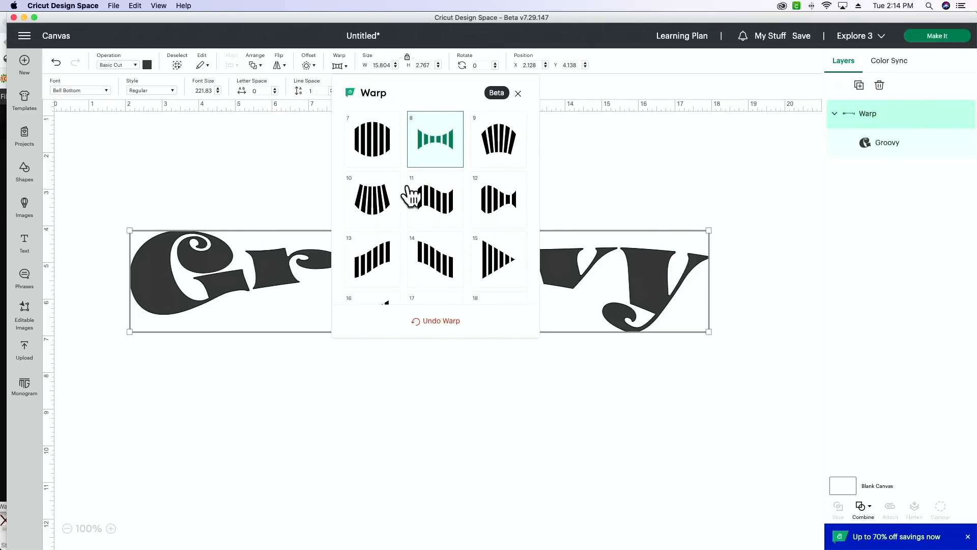
click(438, 205)
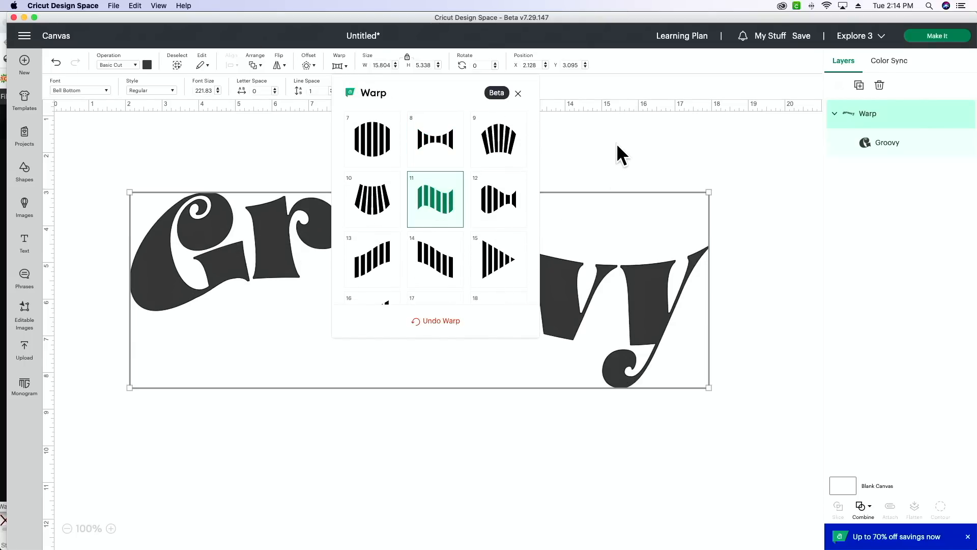
click(268, 308)
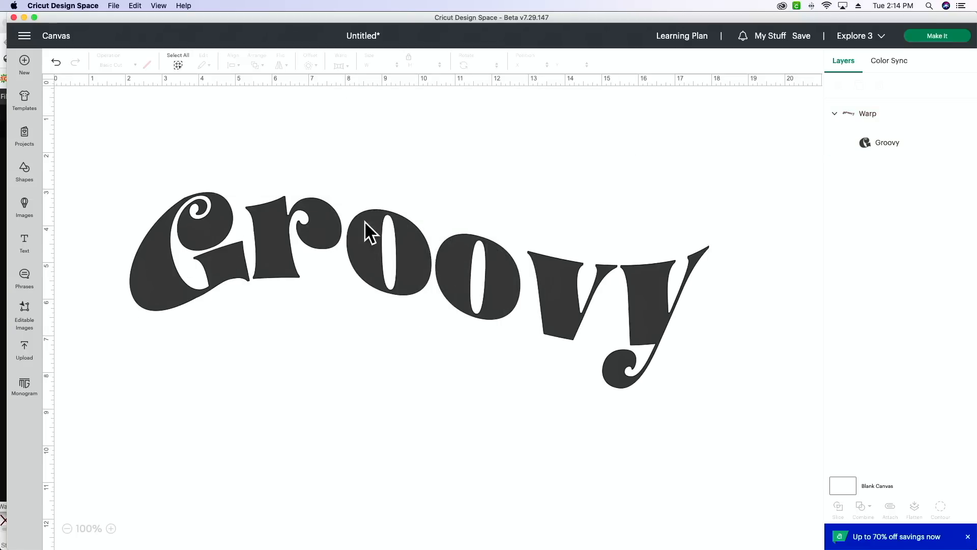
- Add a second line reading "Groovy" to the warped text and recolor it light blue
click(466, 288)
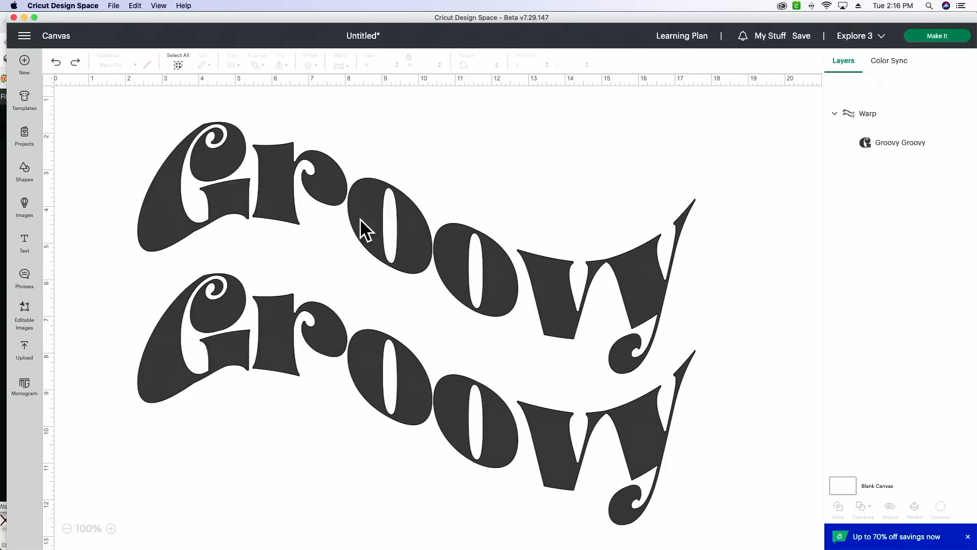
click(355, 371)
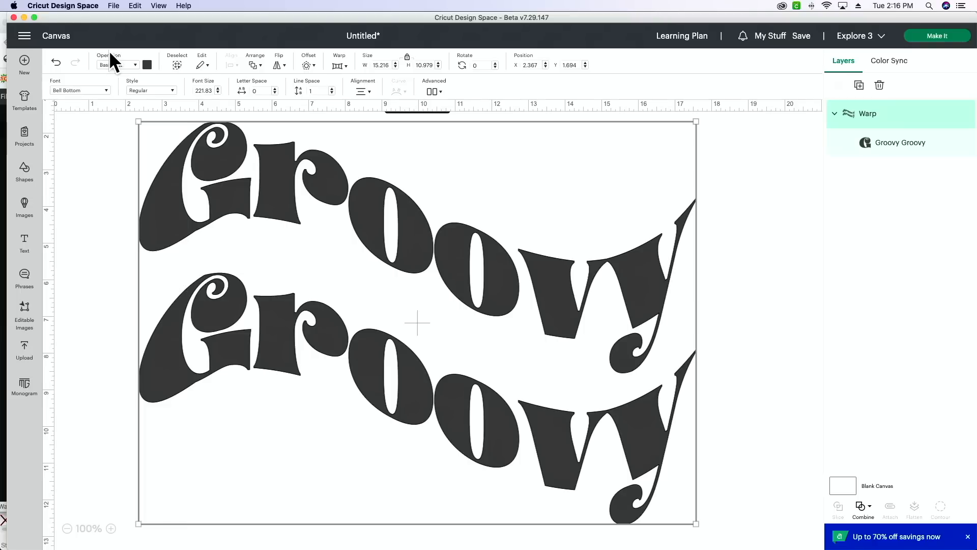
click(147, 65)
click(197, 122)
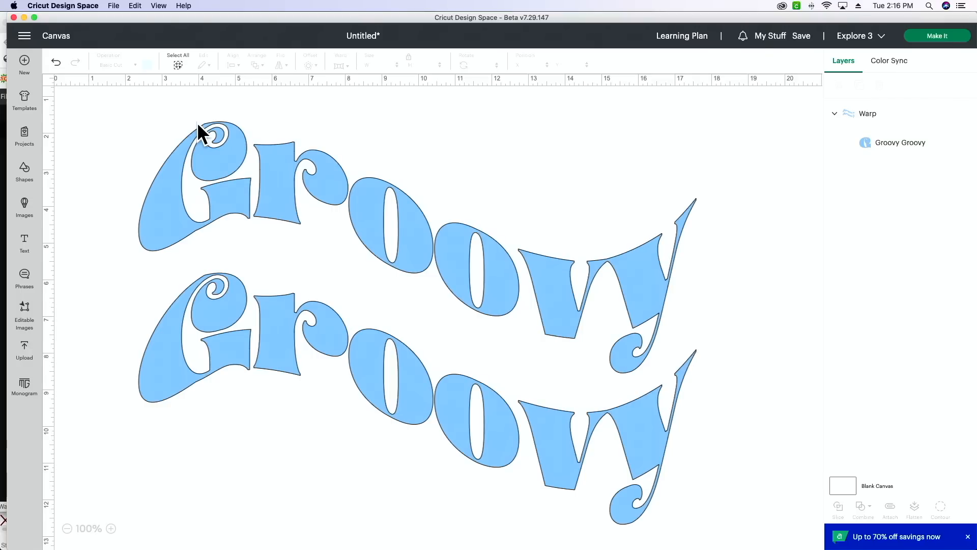
- Delete the second "Groovy" line from the warped text so that only one word remains
double_click(557, 267)
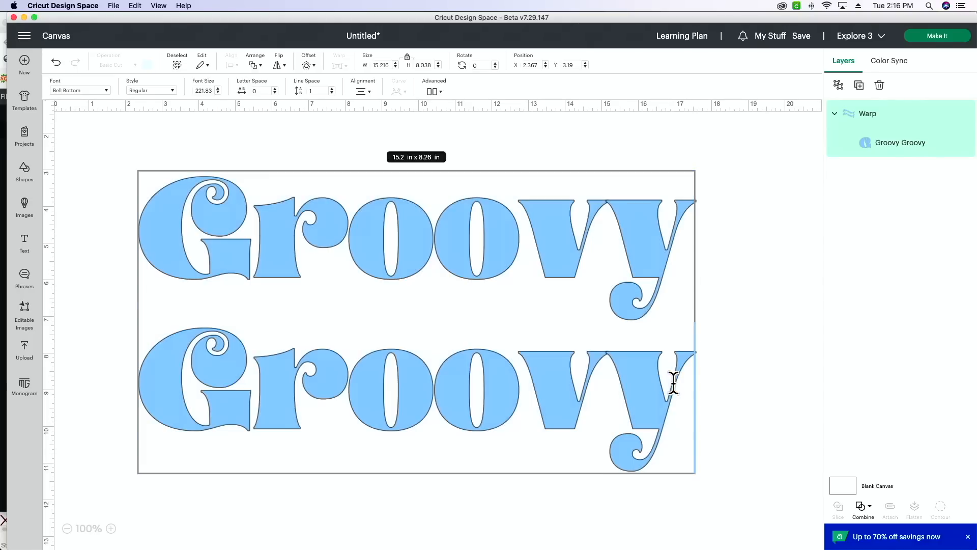
drag(672, 382, 161, 385)
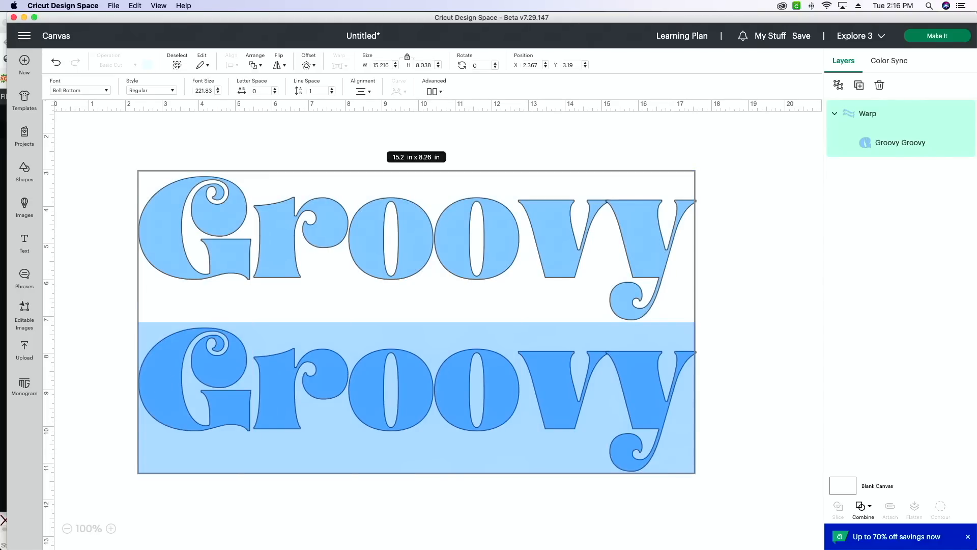
key(BackSpace)
key(BackSpace)
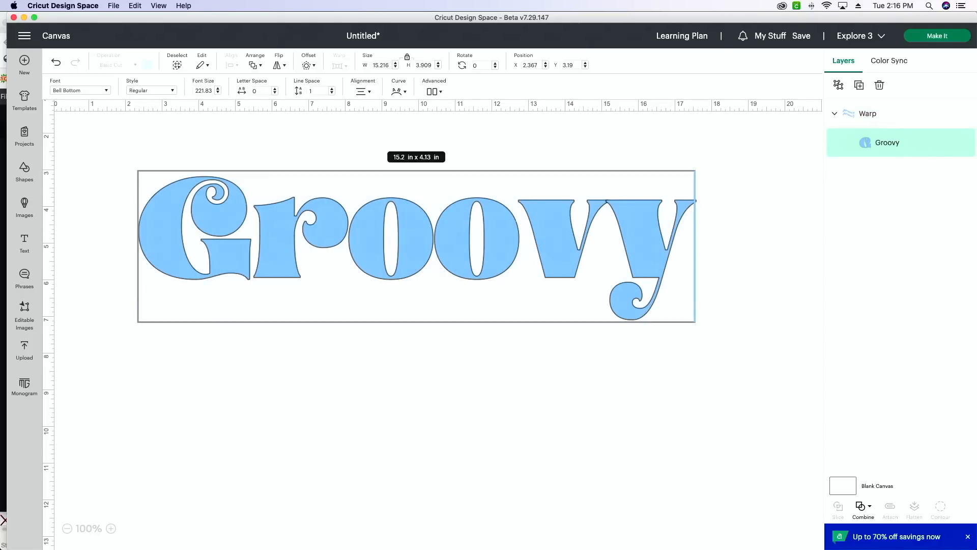
click(715, 196)
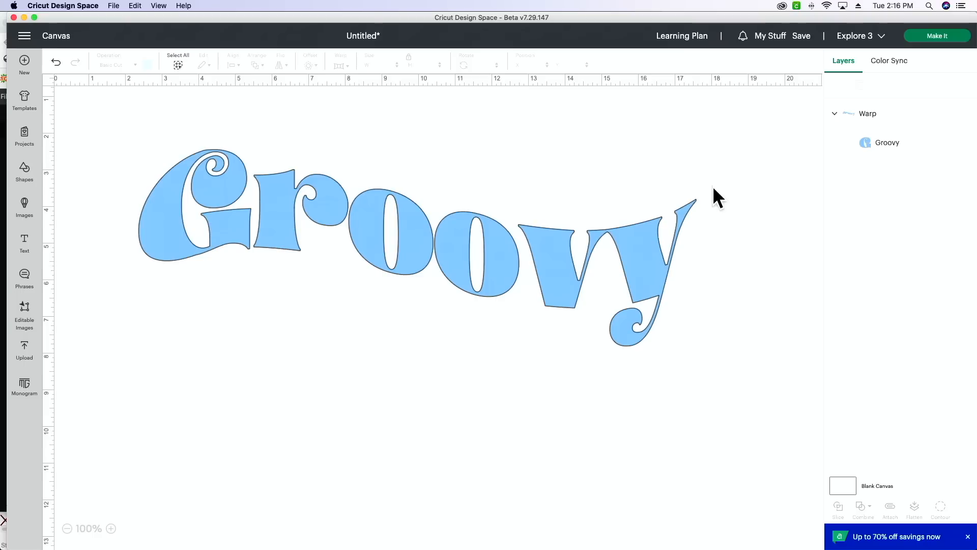
- Duplicate the blue warped "Groovy" and place the copy below the original, recolored light purple
click(580, 261)
click(858, 85)
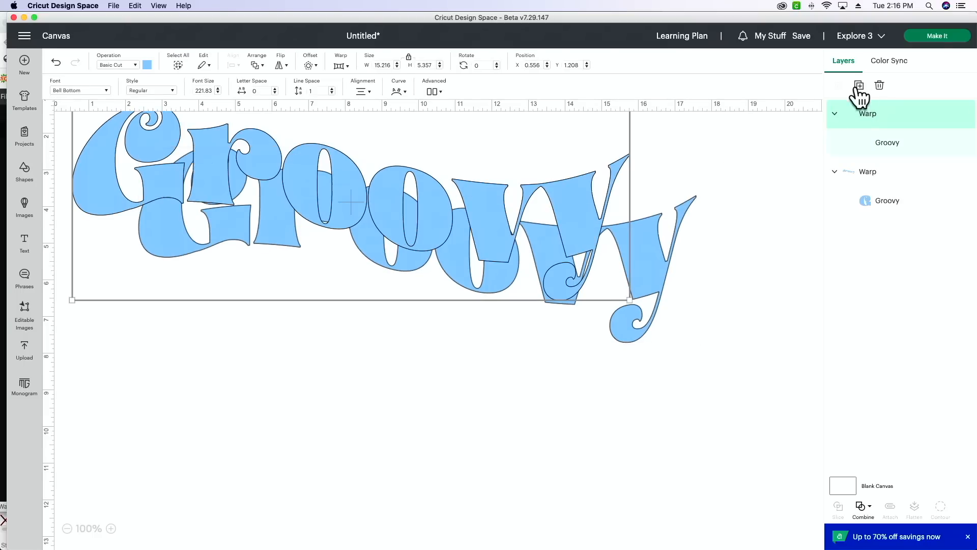
click(148, 64)
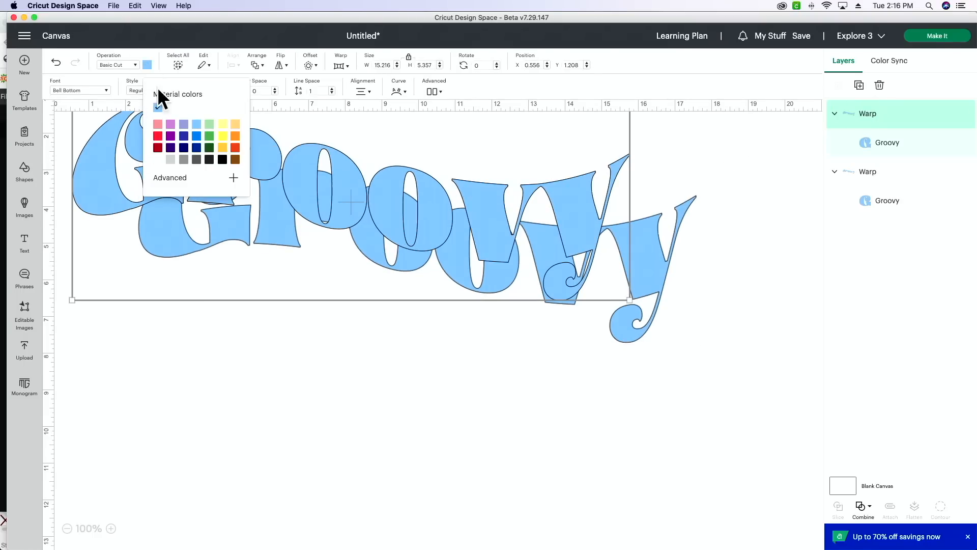
click(183, 128)
drag(445, 210, 525, 367)
- Center the blue and purple "Groovy" words horizontally on each other
drag(747, 179, 436, 338)
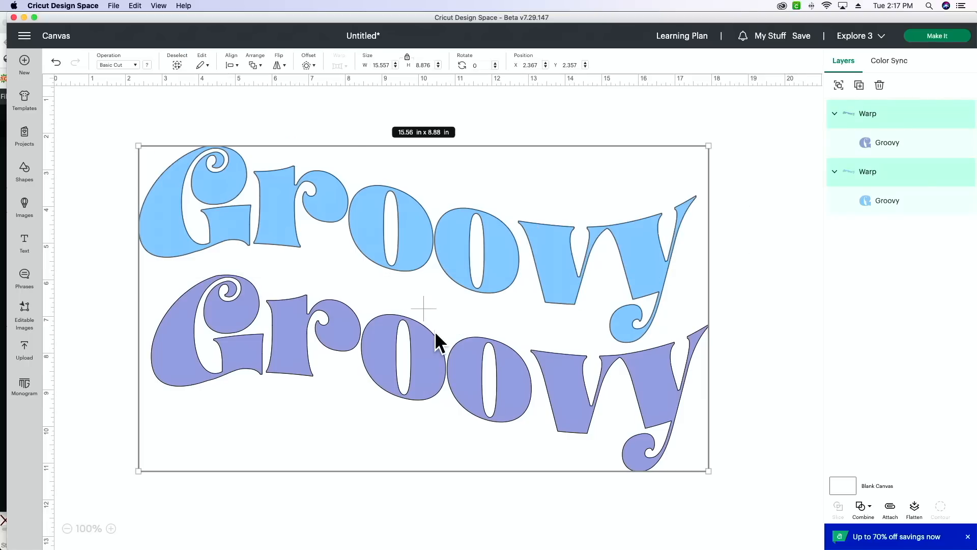
click(232, 65)
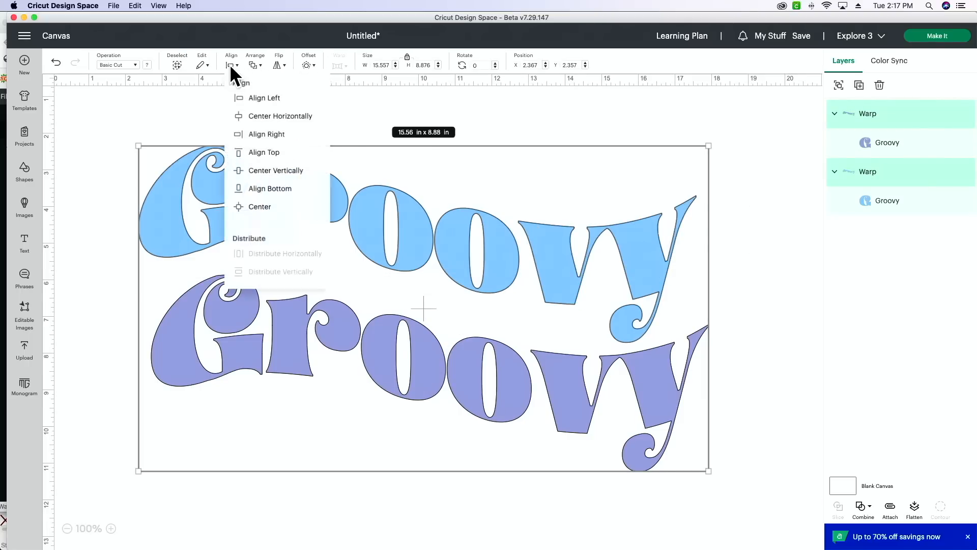
click(285, 117)
click(761, 331)
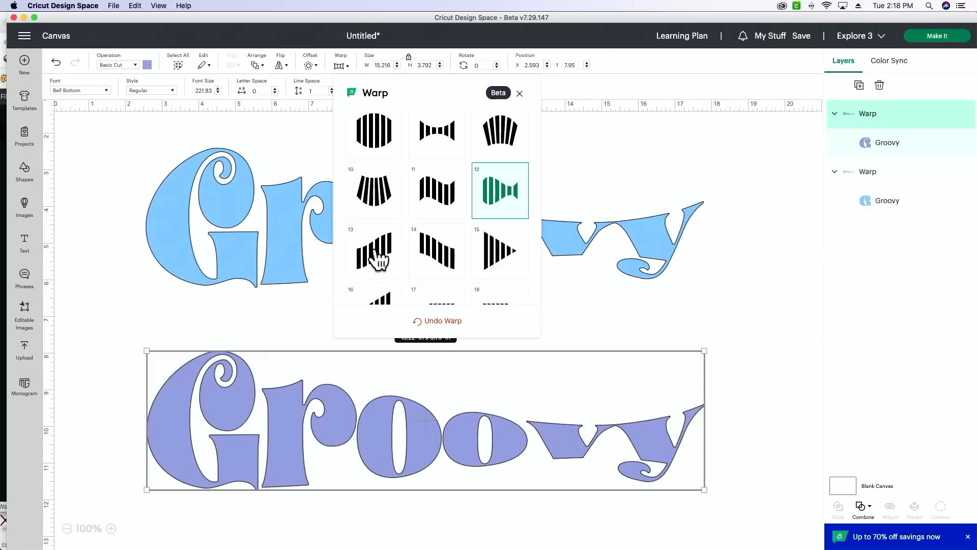
- Change the lower purple "Groovy" to the upward-rising warp style 13
click(378, 260)
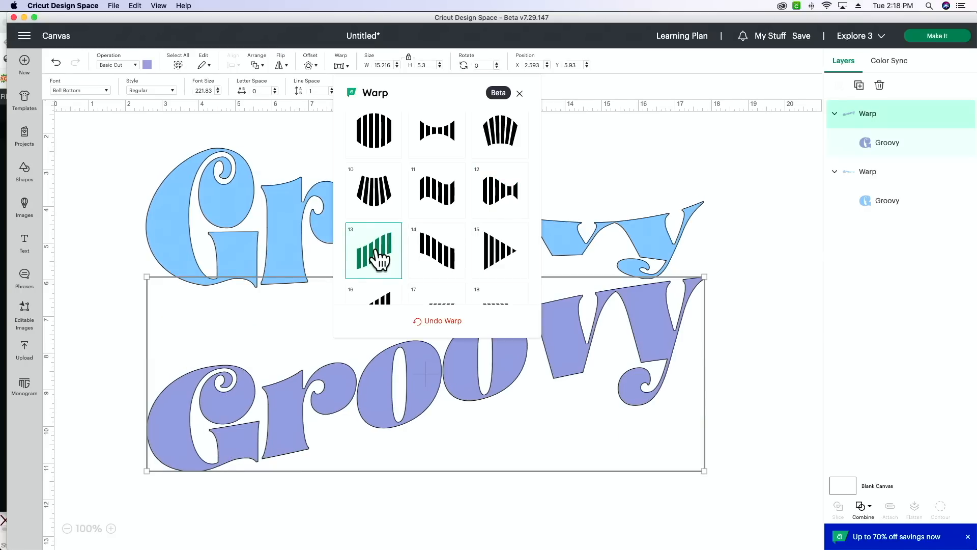
- Try warp styles 14, 15, 16 and 17 one after another on the lower purple "Groovy"
scroll(407, 259, up, 1)
click(436, 268)
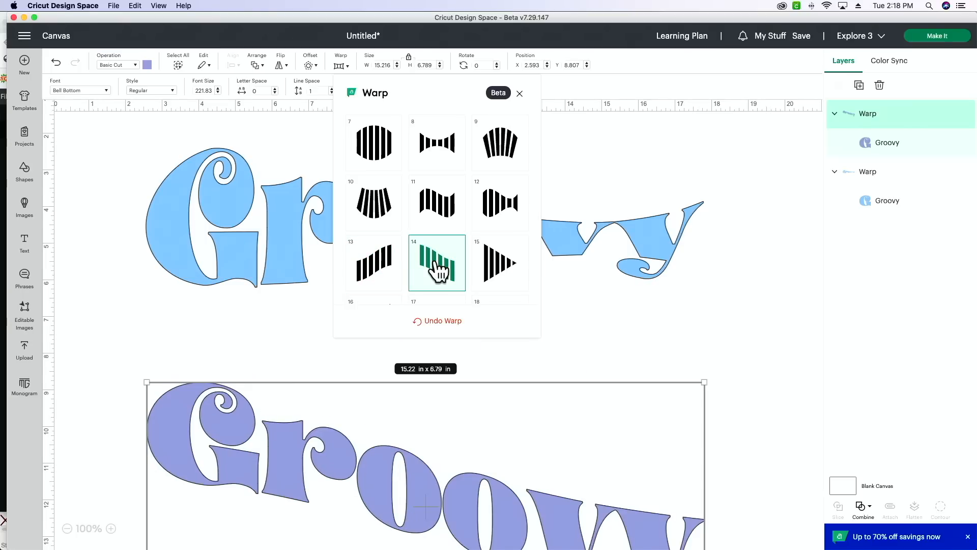
click(485, 269)
scroll(484, 261, down, 1)
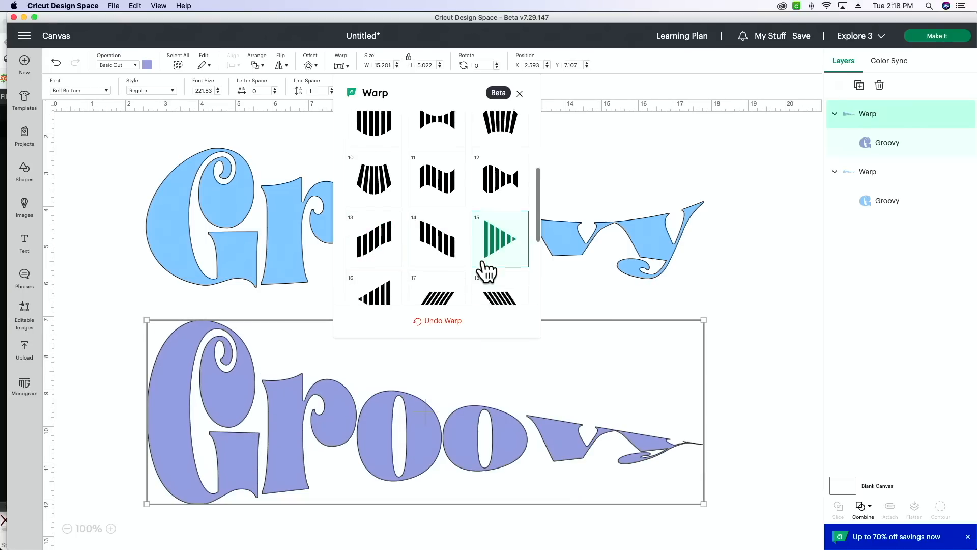
click(379, 260)
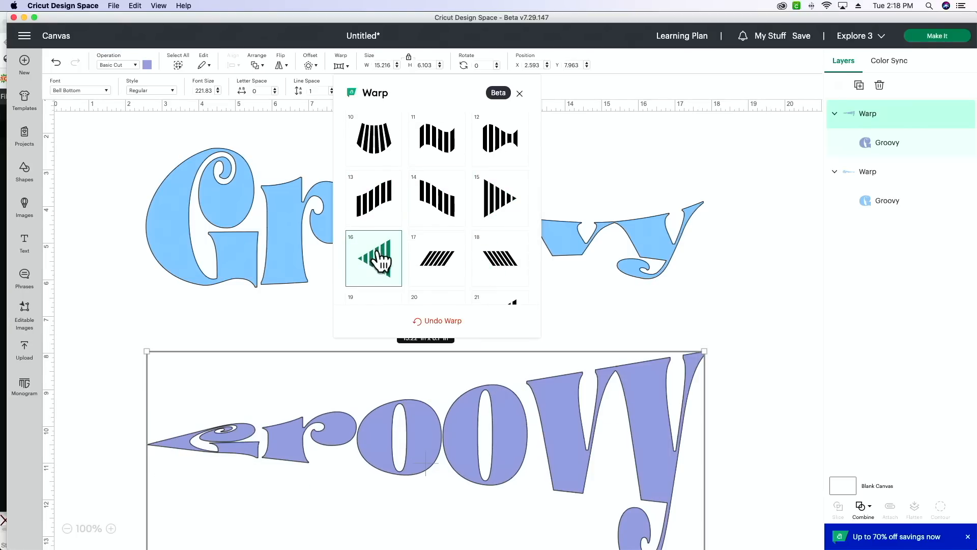
click(444, 279)
- Try warp styles 20 and 22 on the purple "Groovy", then apply style 23
scroll(444, 279, down, 2)
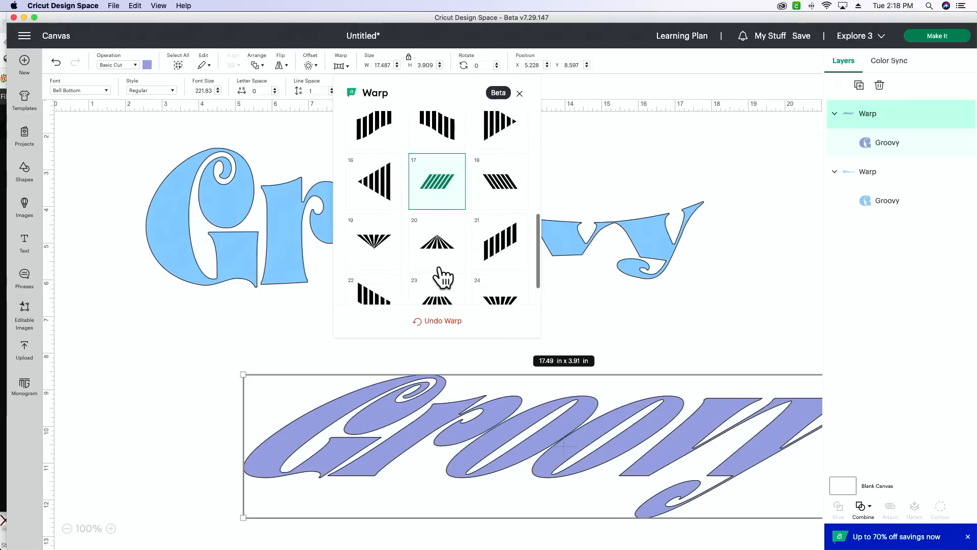
click(440, 224)
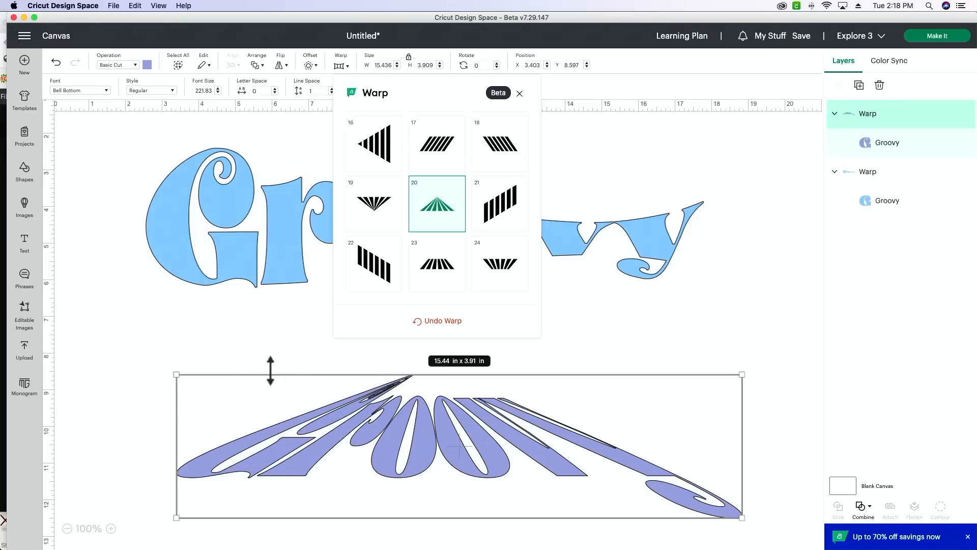
click(374, 274)
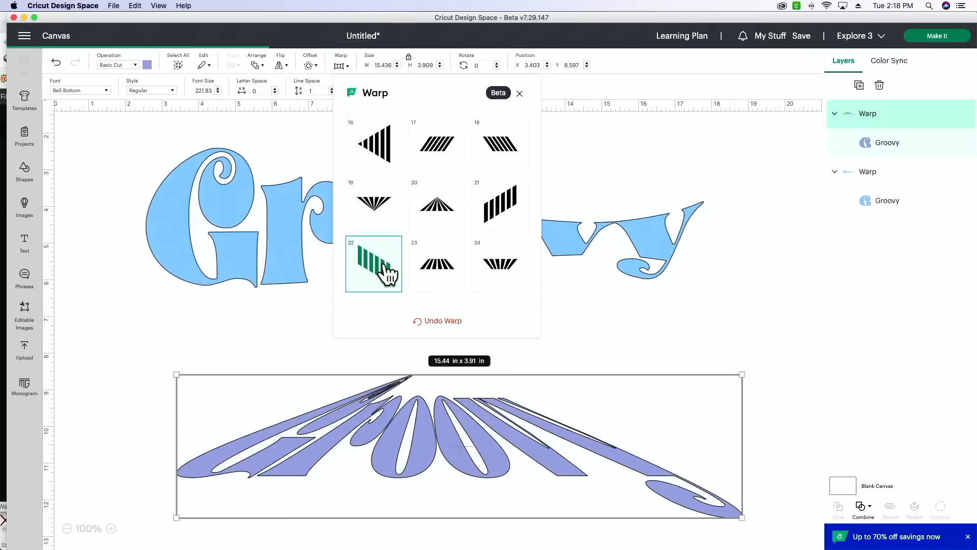
click(439, 265)
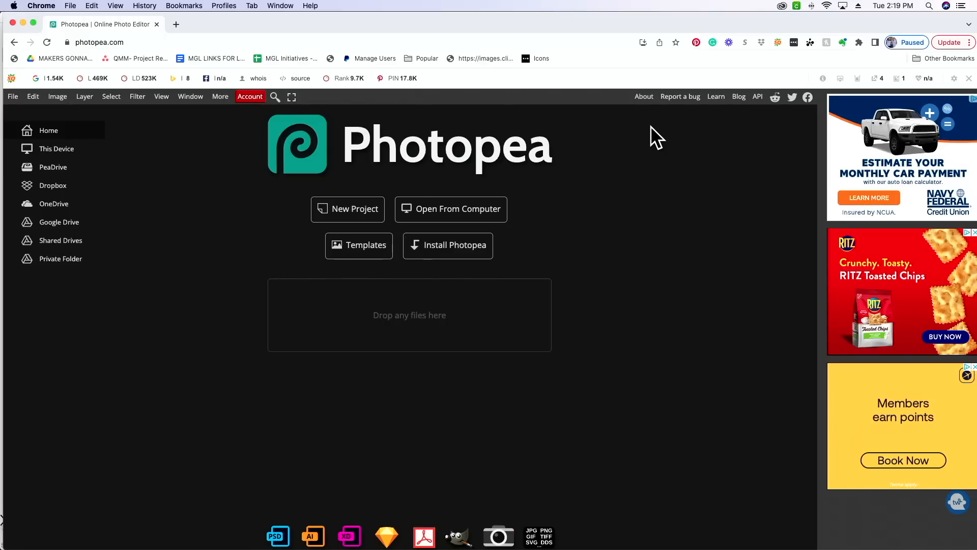
- In Photopea, create a new blank project measured in inches, 12 wide by 12 high
click(355, 223)
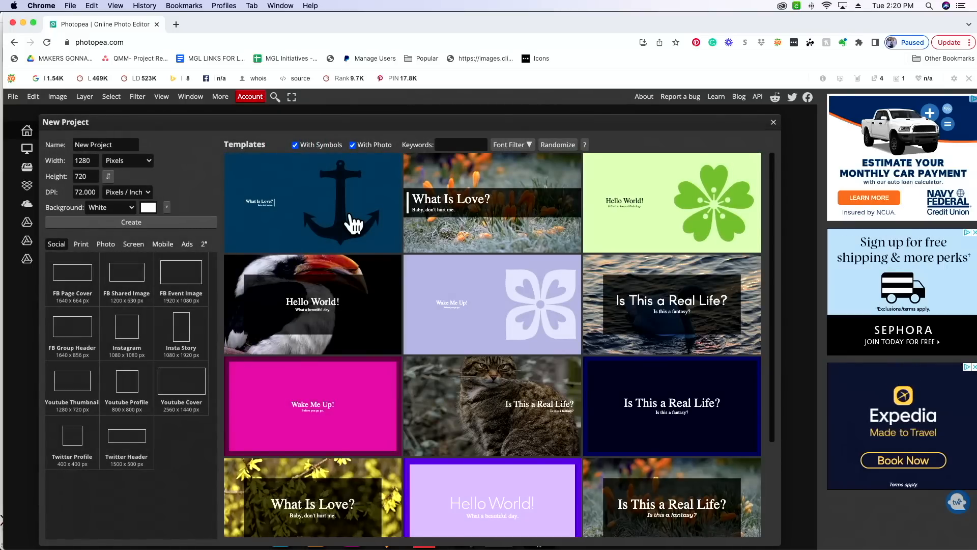
click(134, 162)
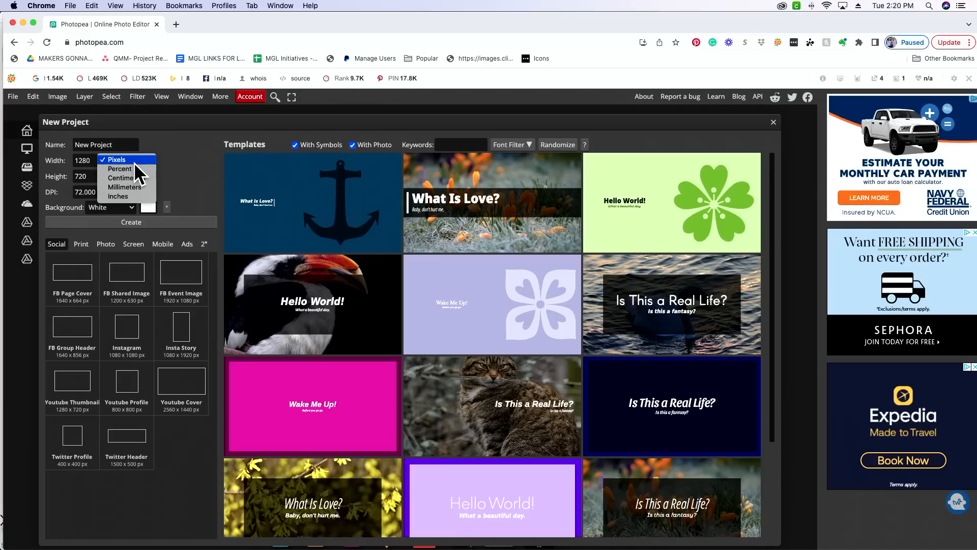
click(138, 197)
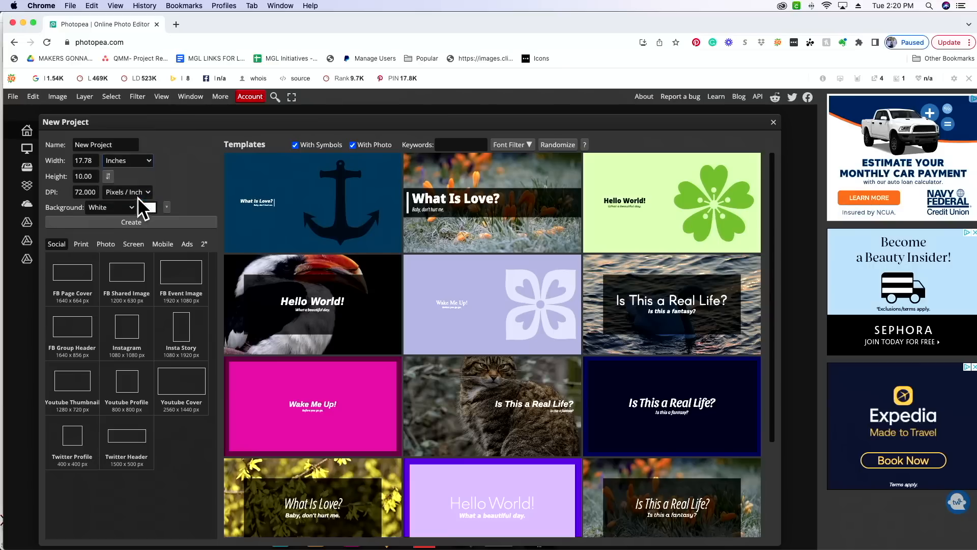
click(94, 161)
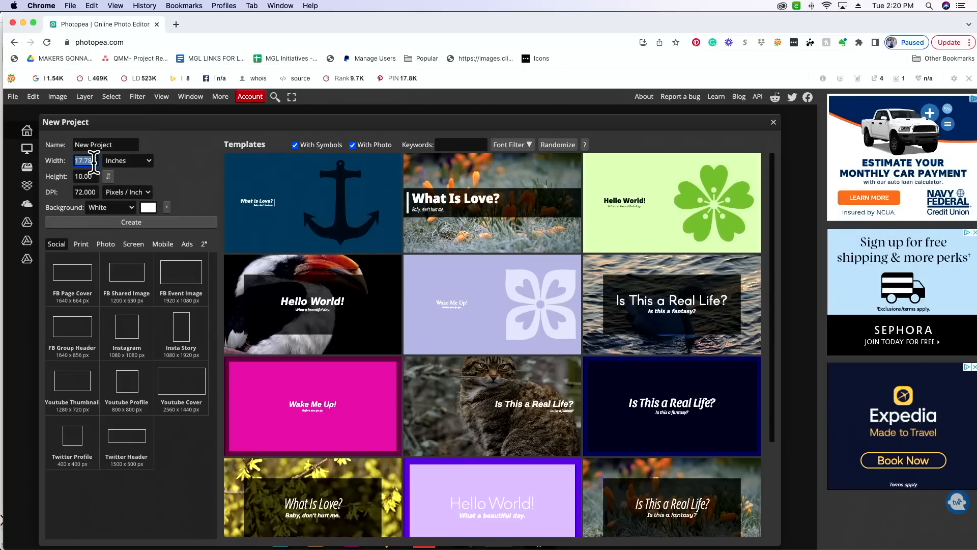
text(12)
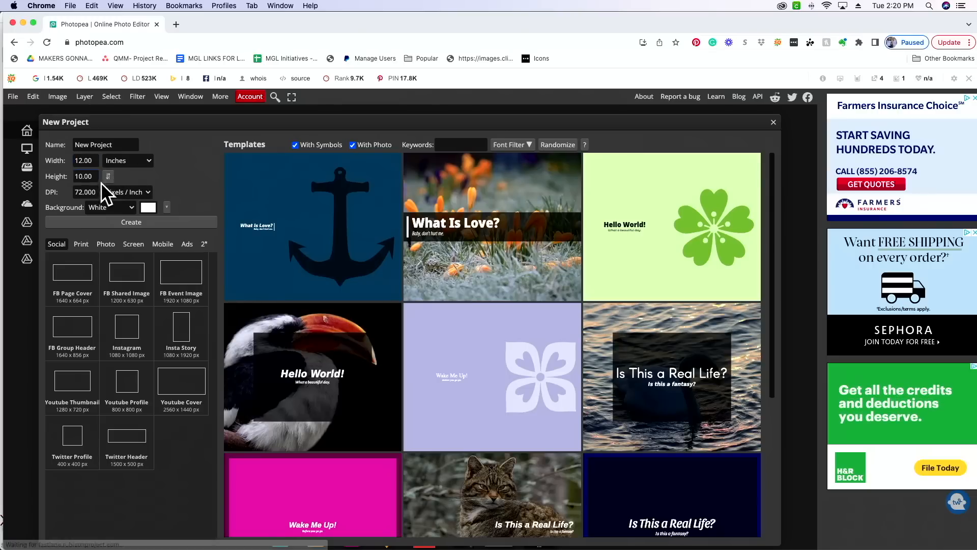
click(95, 176)
text(12)
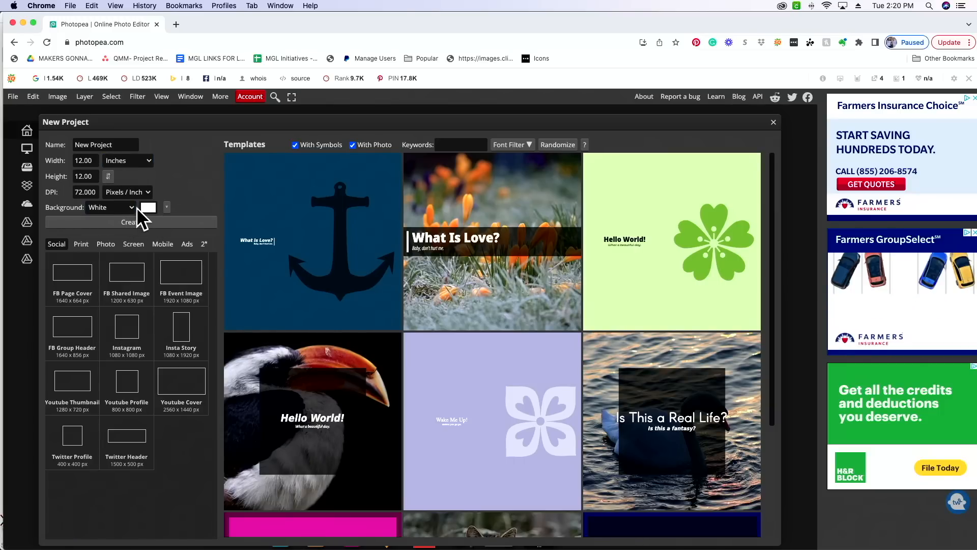
click(113, 224)
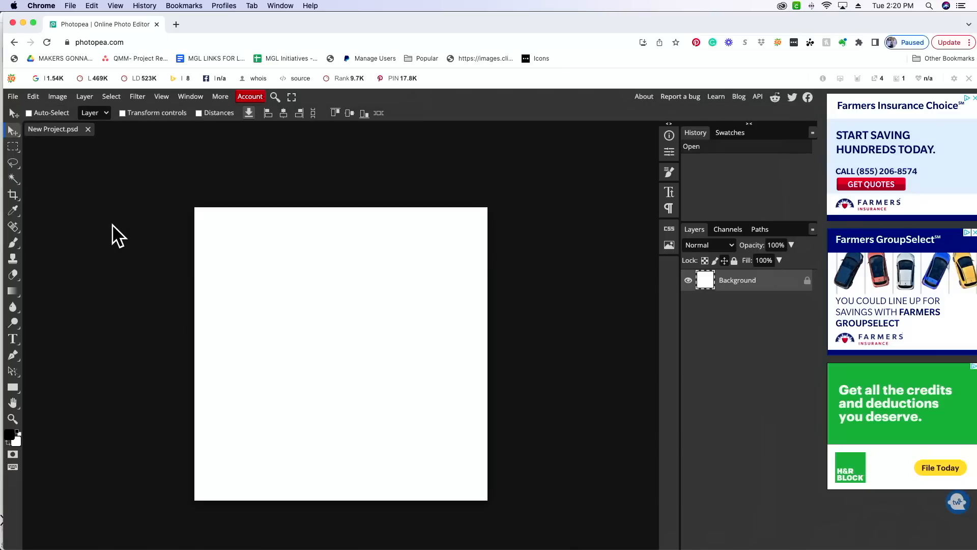
scroll(576, 313, left, 2)
scroll(575, 313, down, 3)
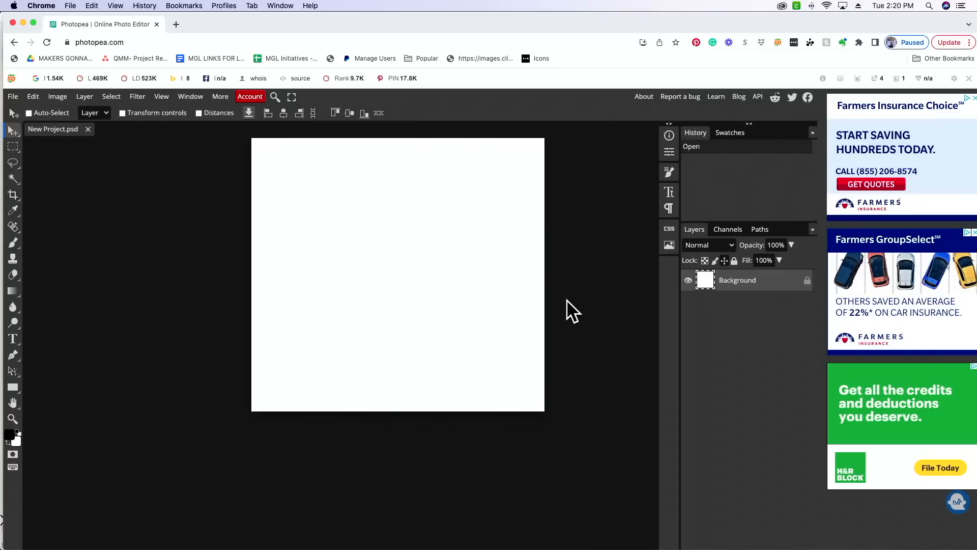
scroll(571, 304, right, 2)
scroll(566, 300, right, 1)
scroll(566, 300, up, 1)
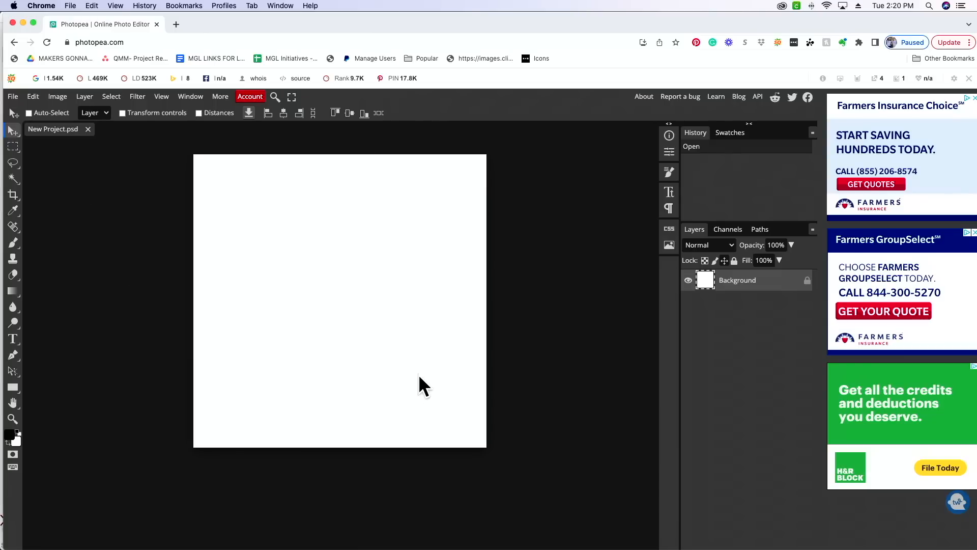
- Find the font file BellBottom.otf on the computer, load it for the Type tool and allow it to load in future sessions
click(12, 339)
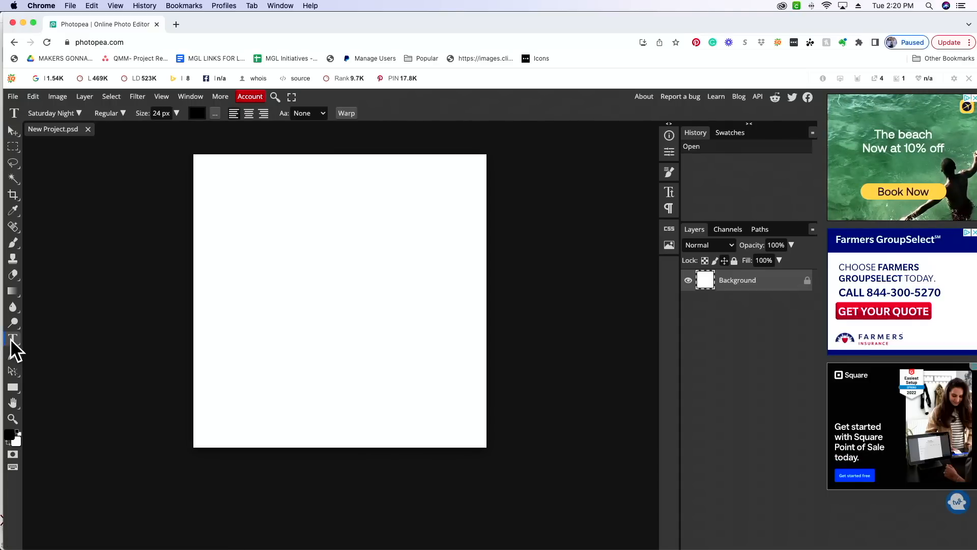
click(78, 112)
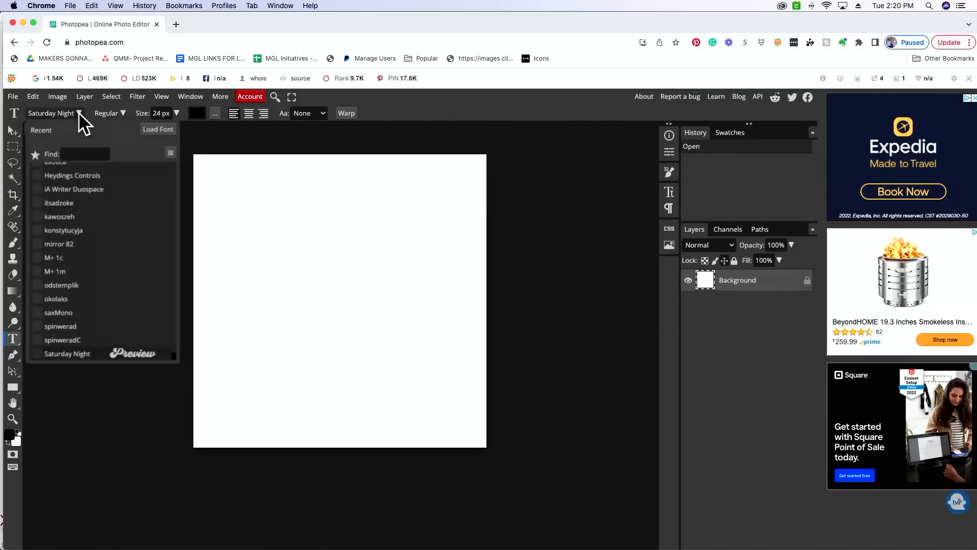
click(159, 127)
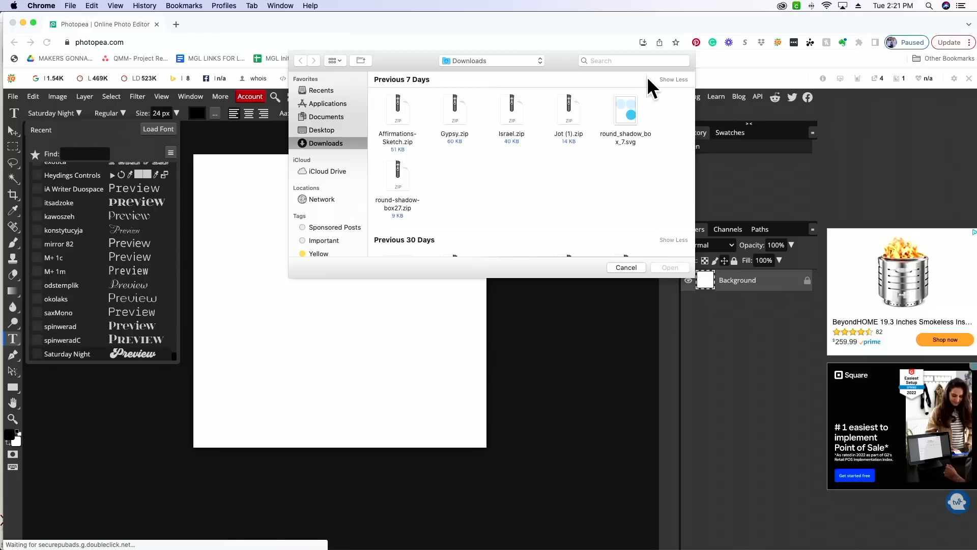
click(638, 61)
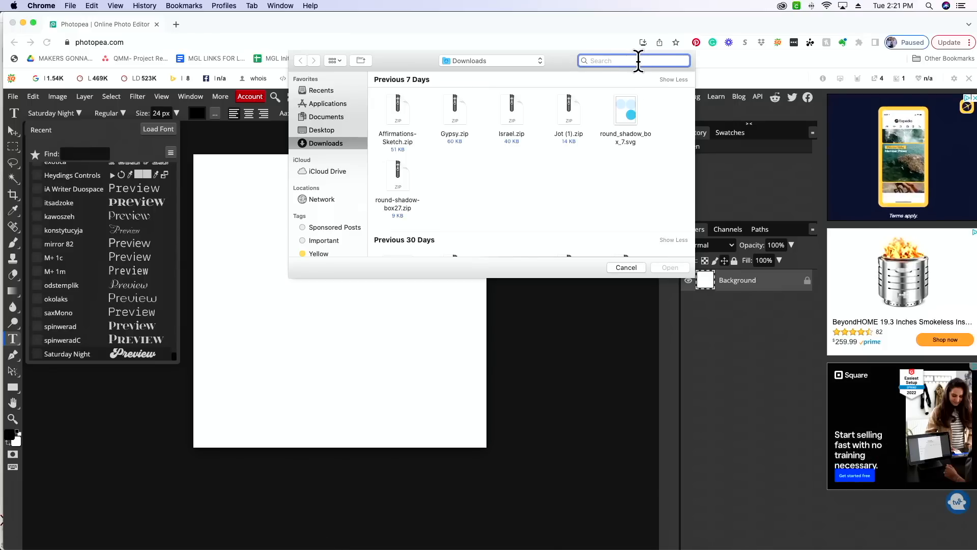
text(bell bot)
key(Return)
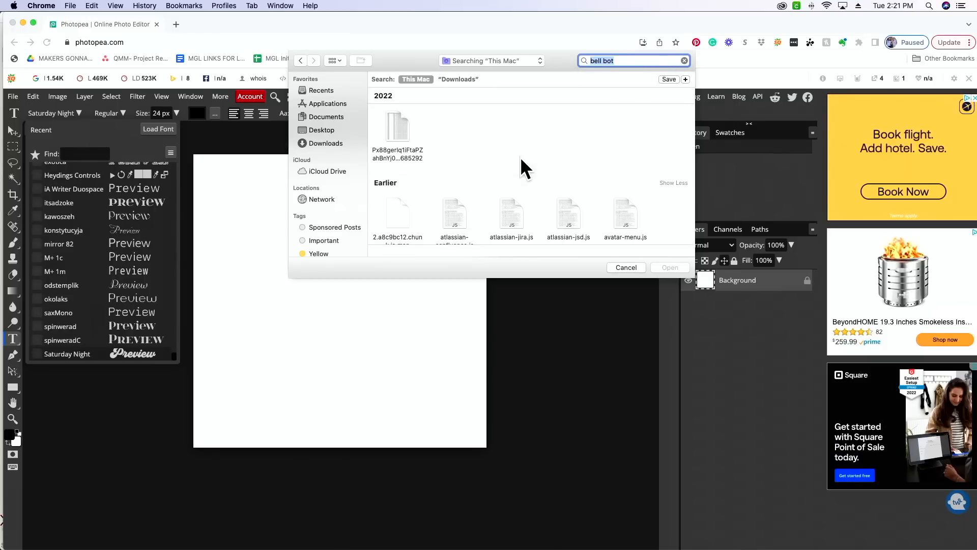
scroll(520, 157, down, 3)
scroll(581, 157, down, 3)
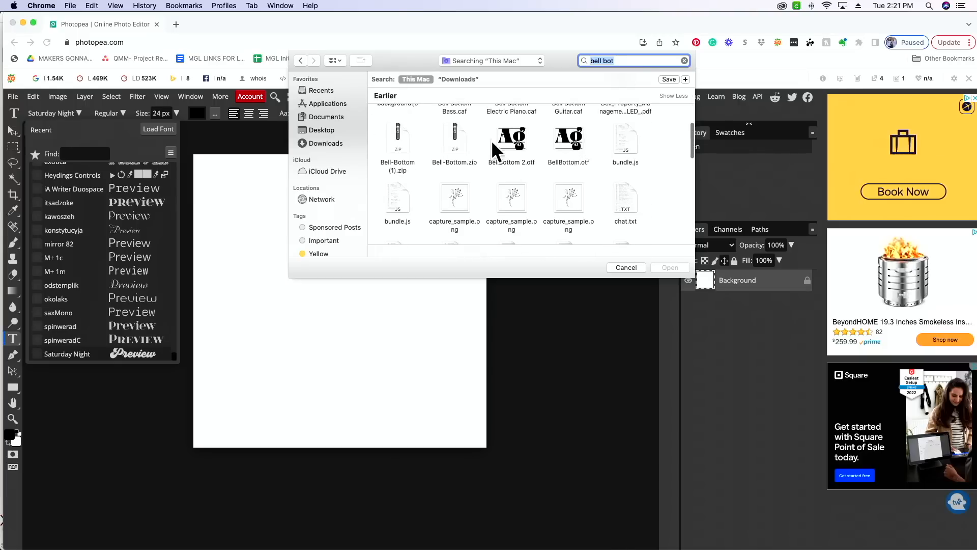
click(574, 141)
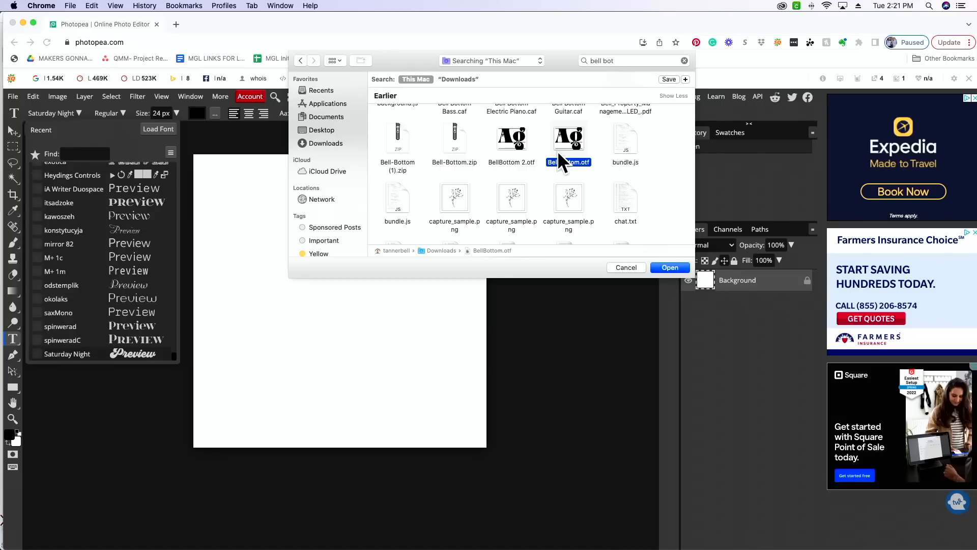
click(676, 270)
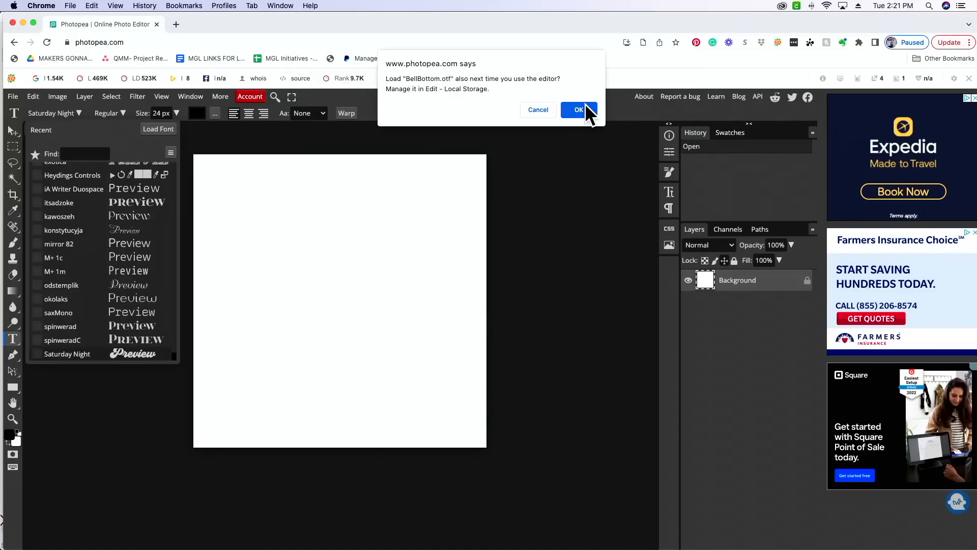
click(585, 106)
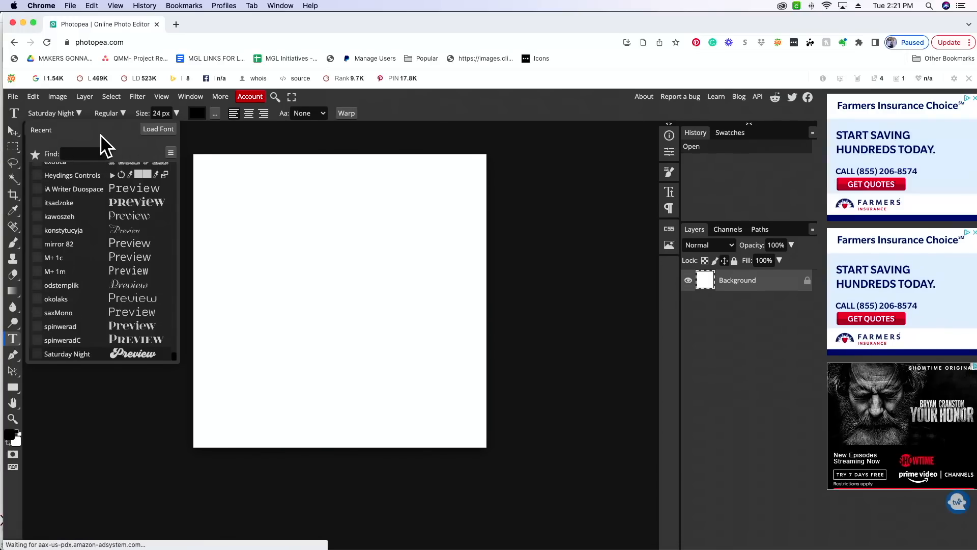
- Search the font list for "bell bott" and set the text font to Bell Bottom
click(88, 154)
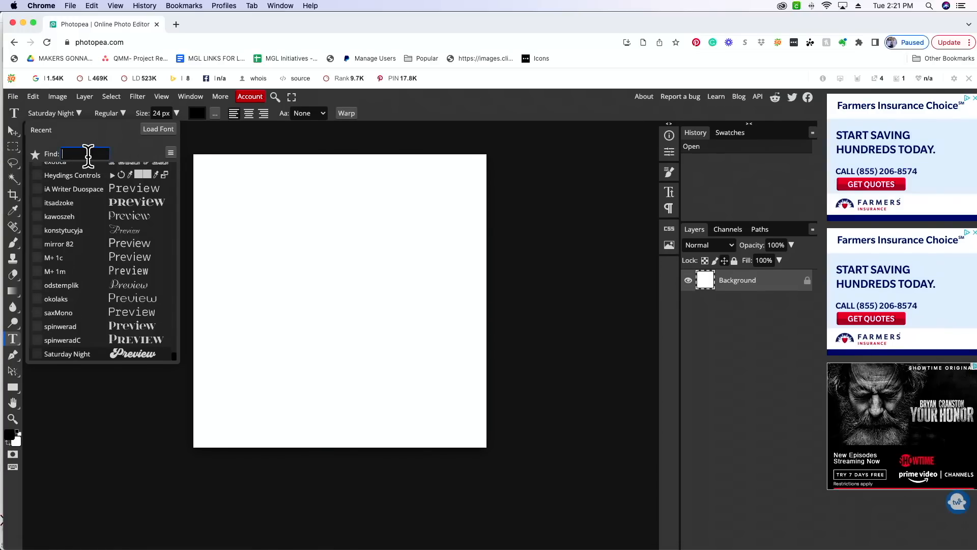
text(bell bott)
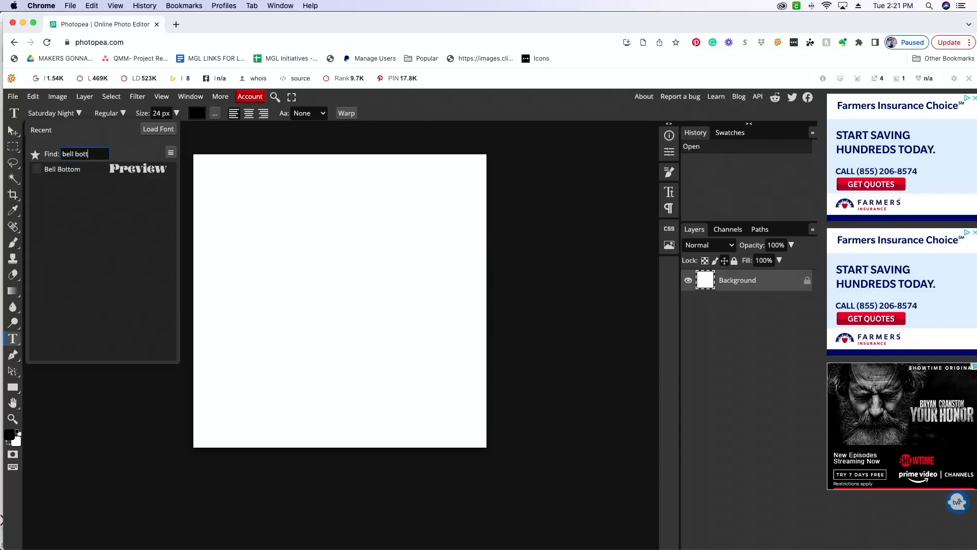
click(120, 171)
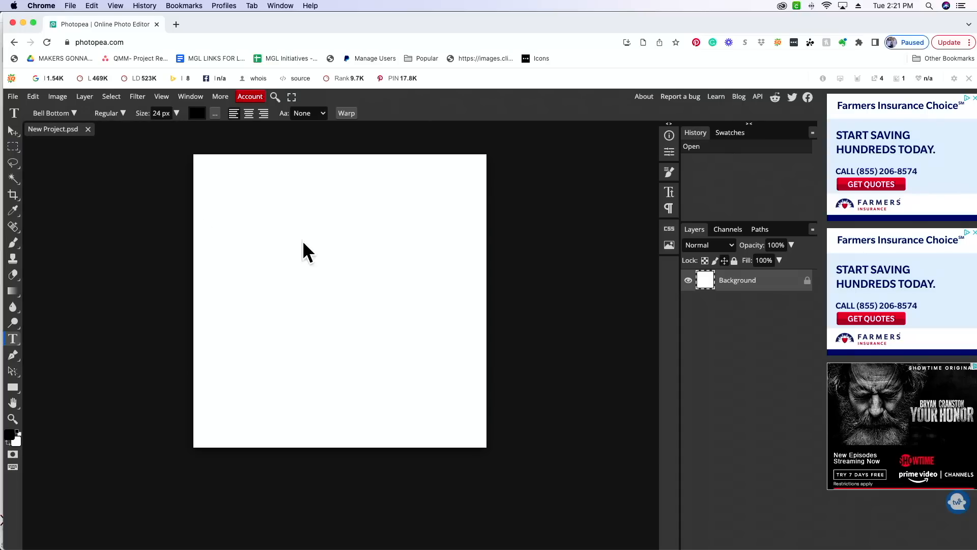
- Add the text "Groovy" at 96 px in the upper part of the canvas
click(266, 207)
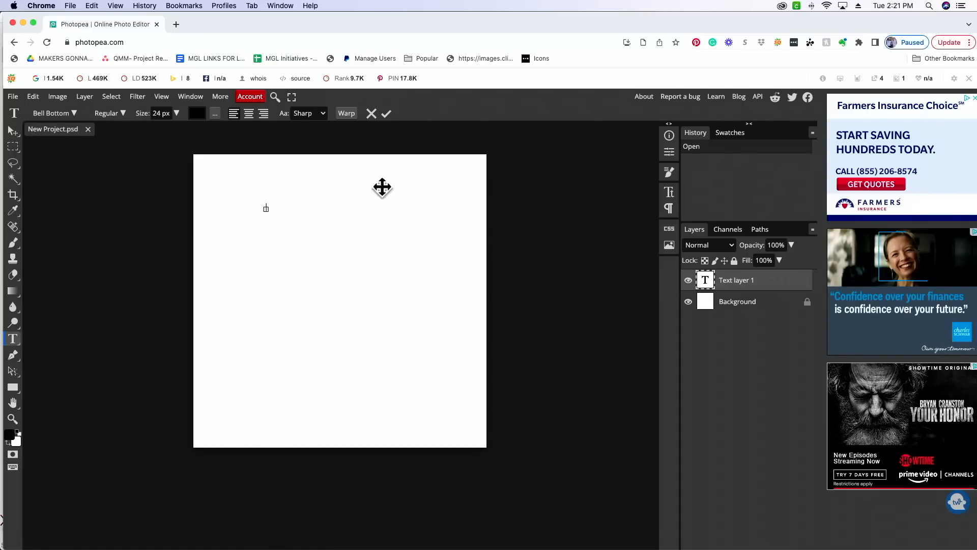
click(177, 113)
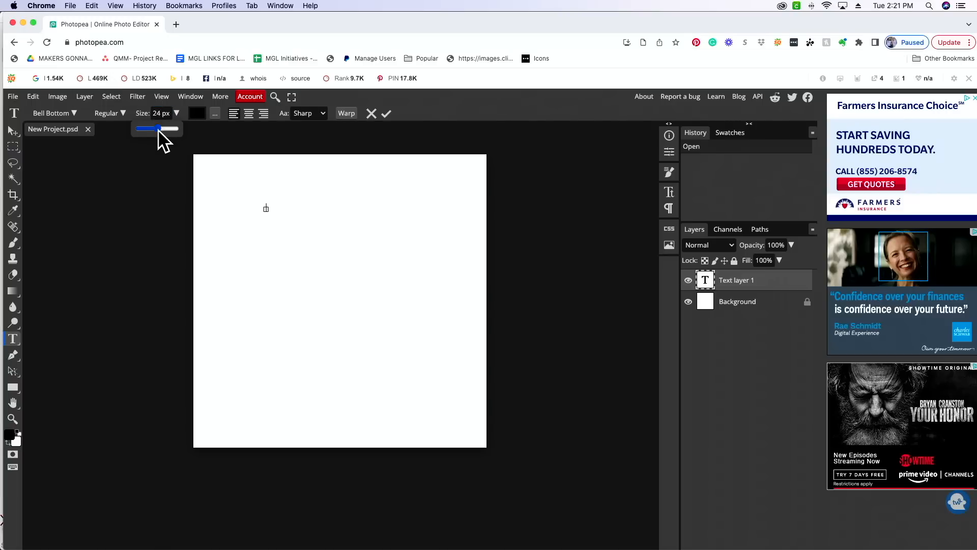
drag(161, 129, 170, 128)
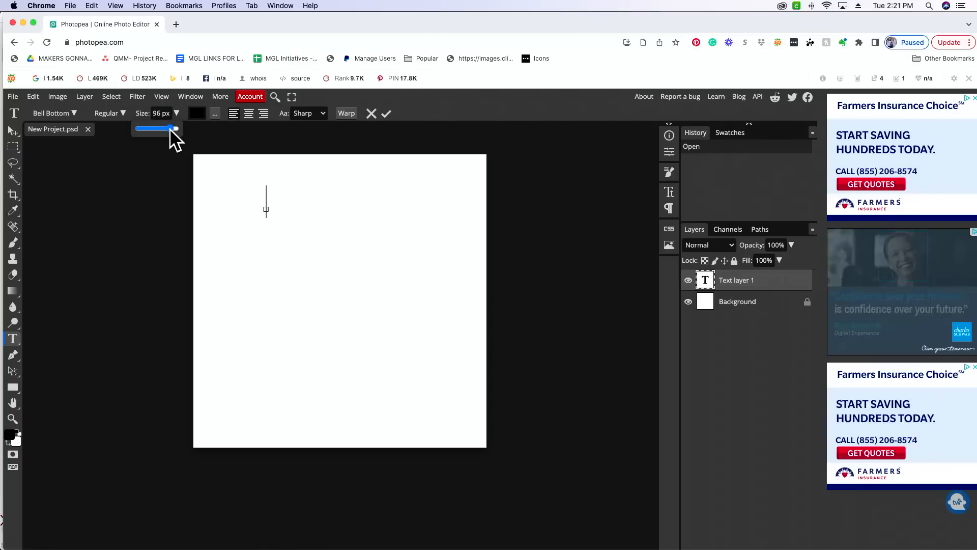
drag(266, 198, 251, 232)
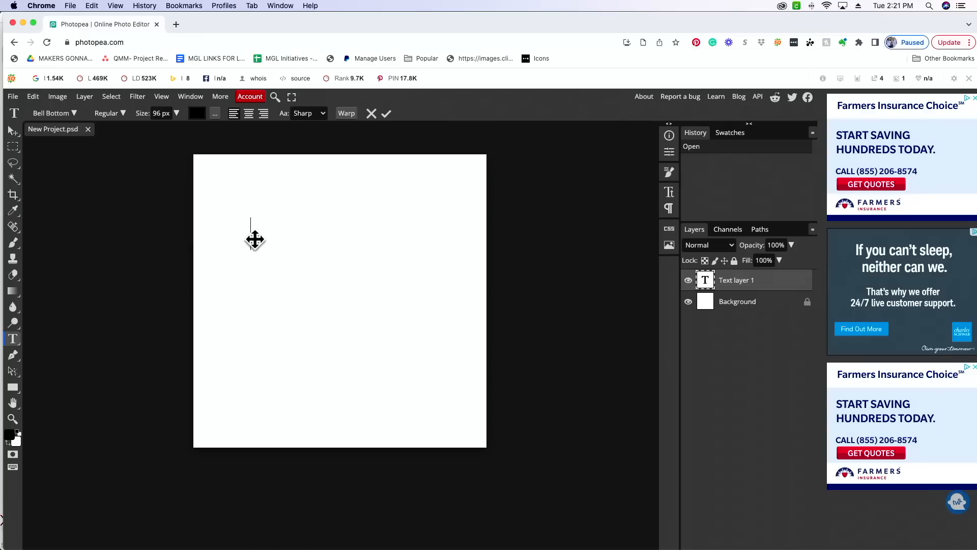
text(G)
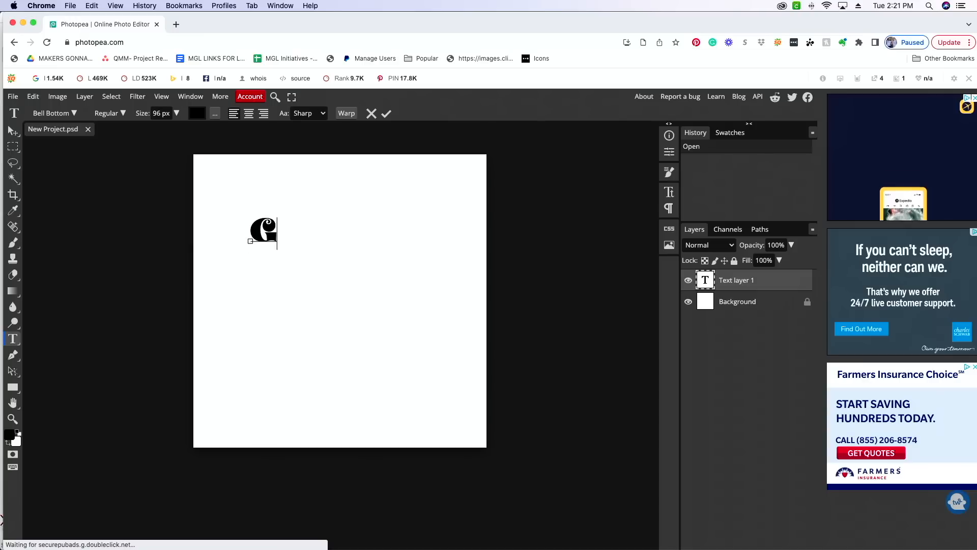
text(roovy)
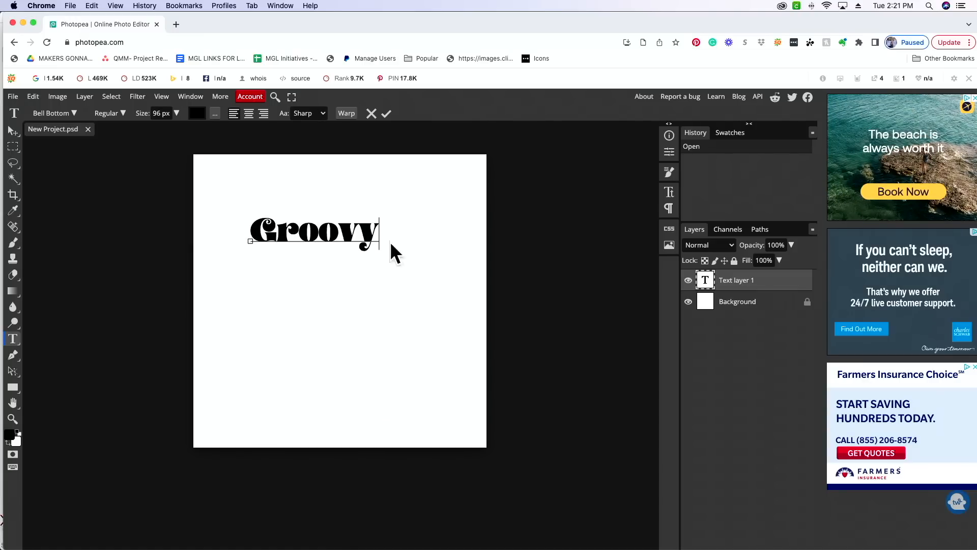
- Pick the light pink e97cdf as the text color for "Groovy"
click(197, 113)
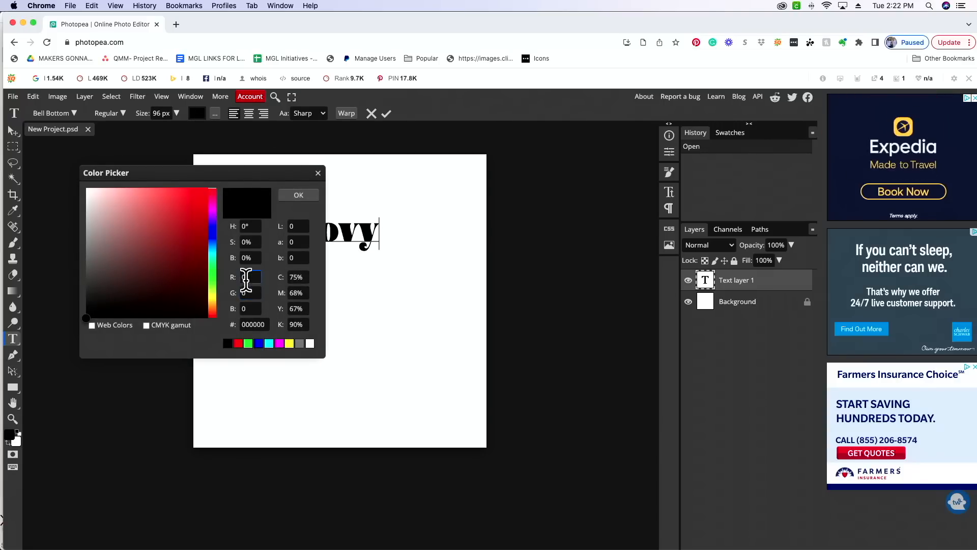
click(244, 325)
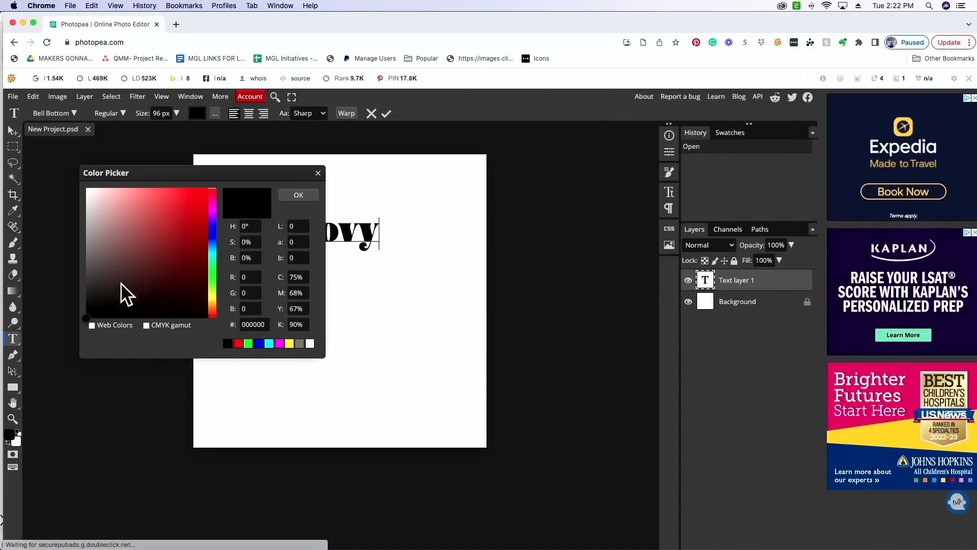
drag(158, 230, 164, 214)
scroll(171, 216, down, 1)
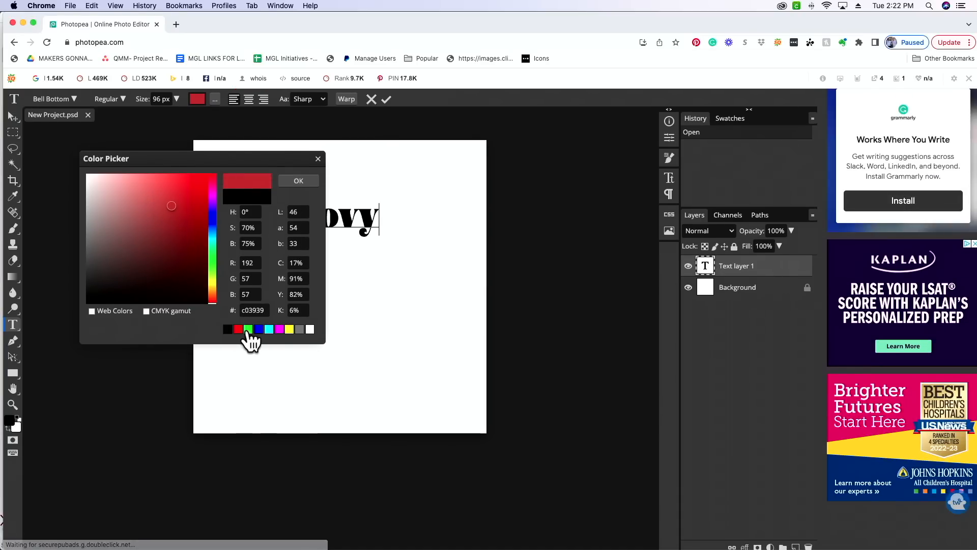
click(213, 193)
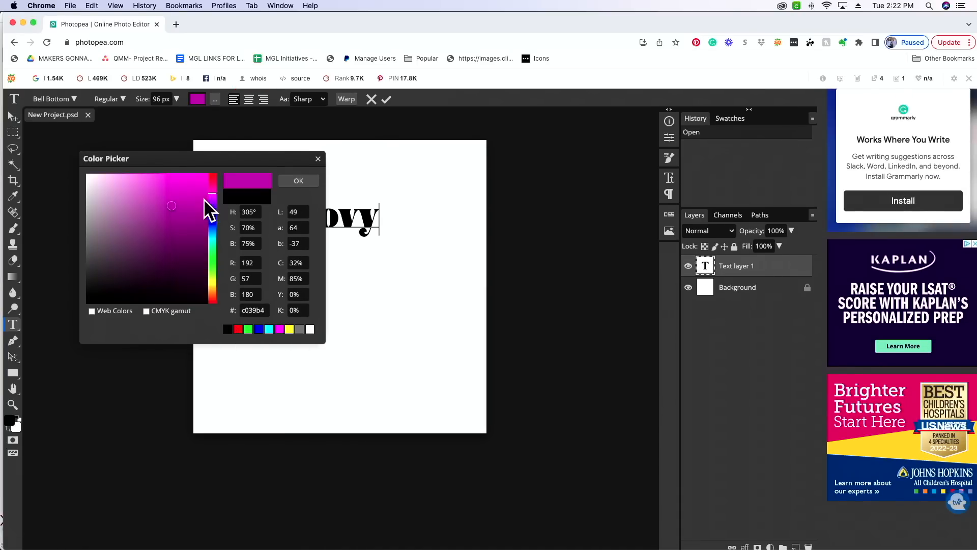
drag(169, 204, 143, 183)
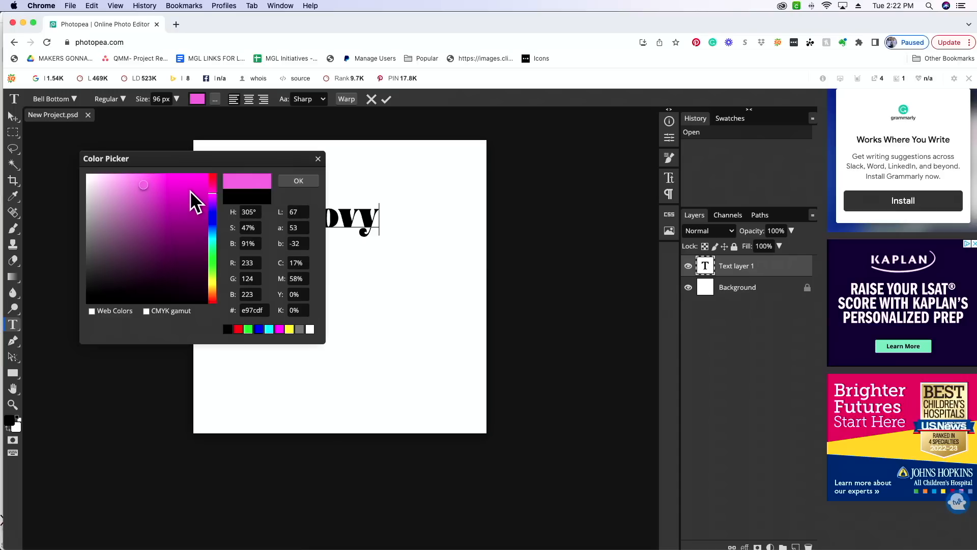
click(299, 181)
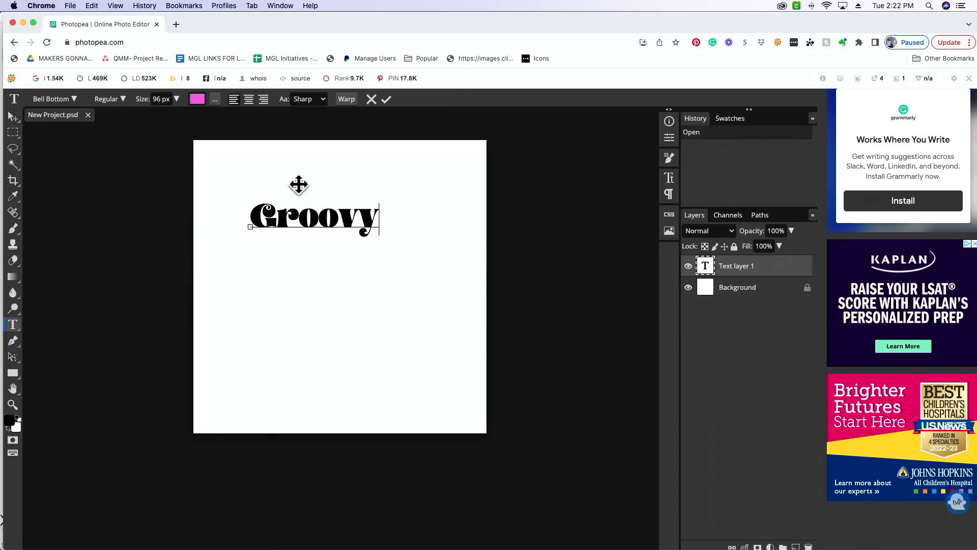
- Select the whole word "Groovy" and recolor it bright magenta
double_click(309, 216)
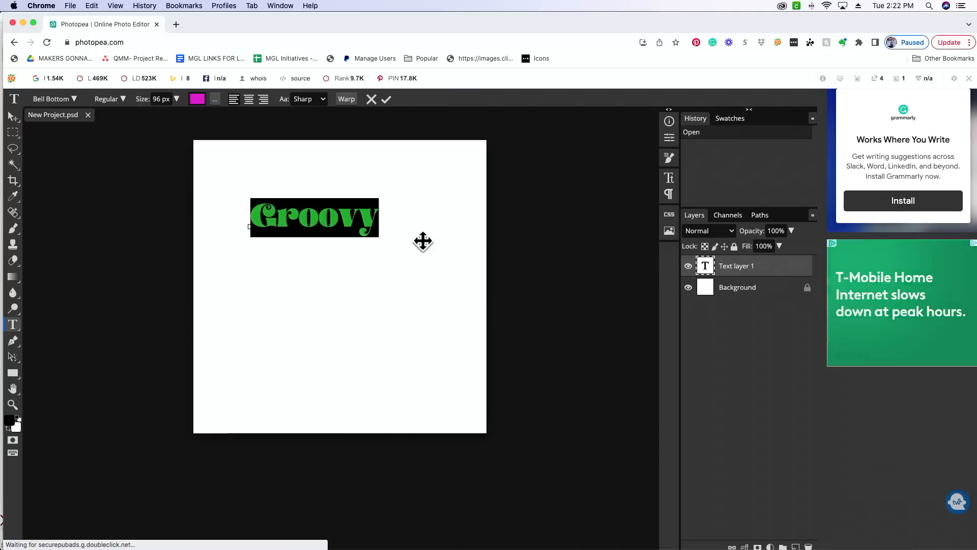
click(283, 220)
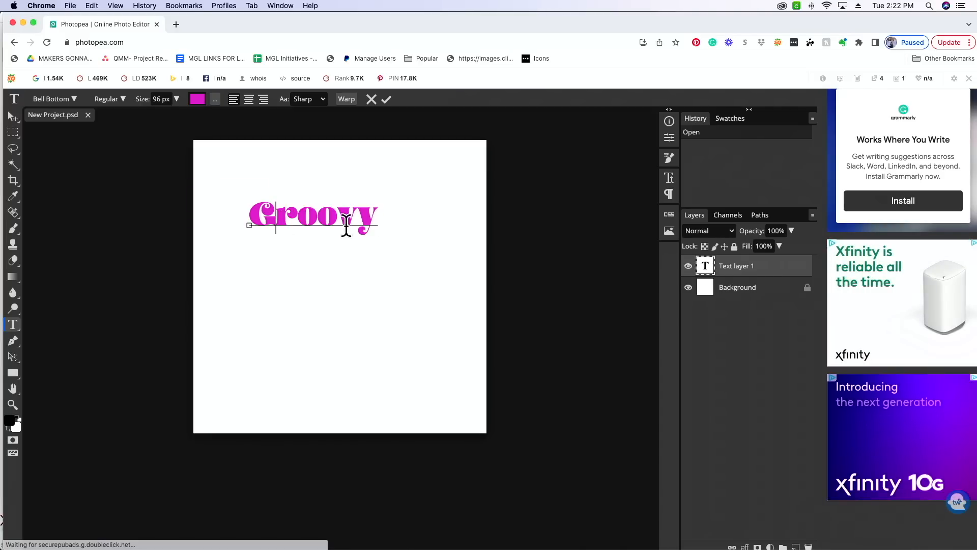
click(377, 213)
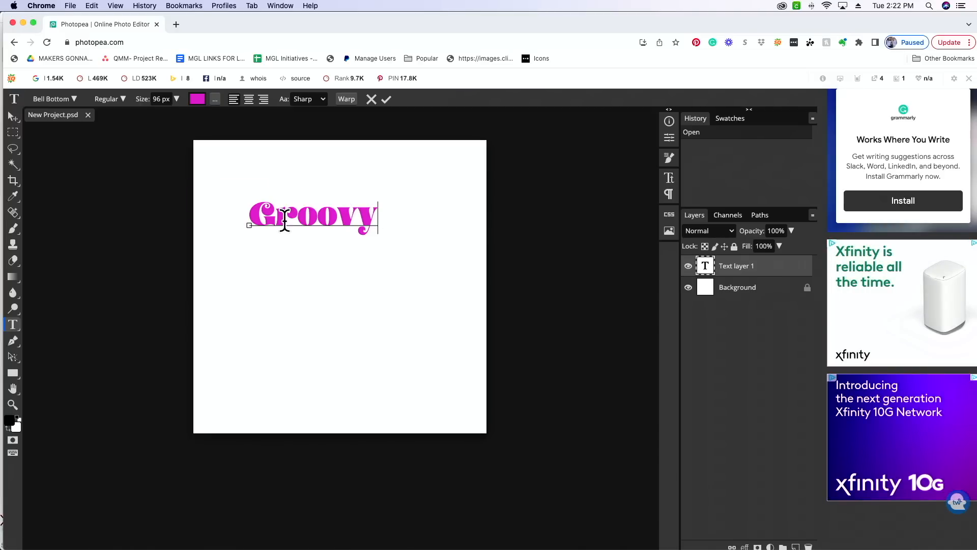
- Try the Wave warp style on the text with horizontal orientation, a 63% bend and both distortions at 0%
click(346, 98)
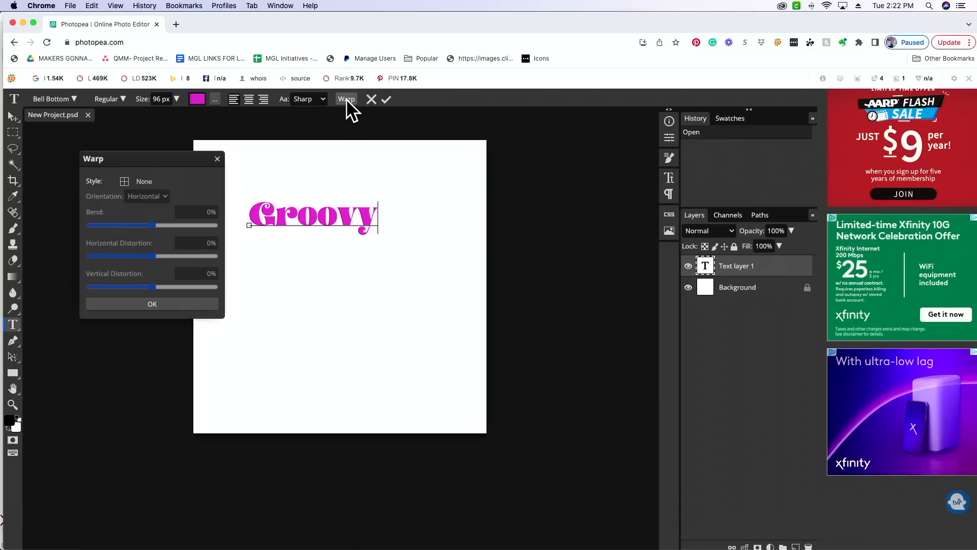
click(135, 183)
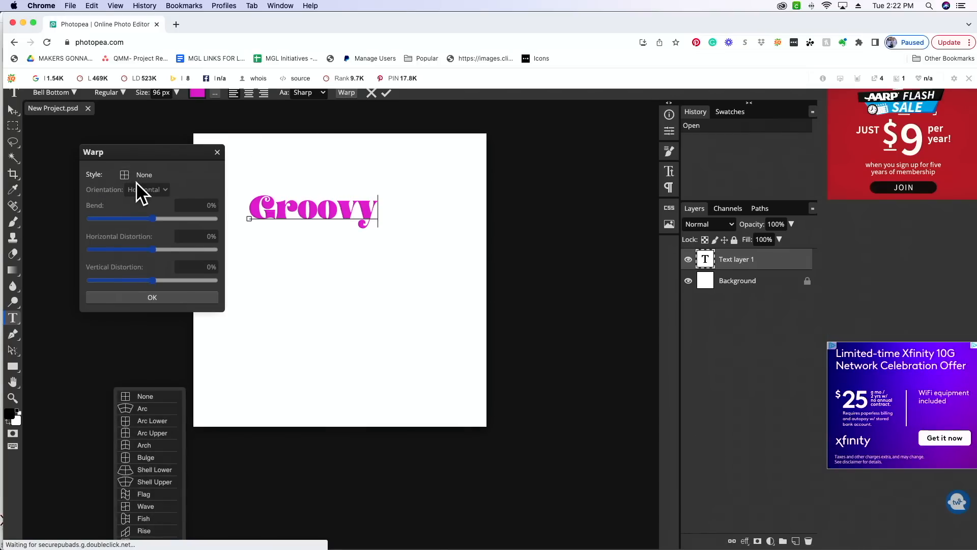
scroll(157, 466, down, 3)
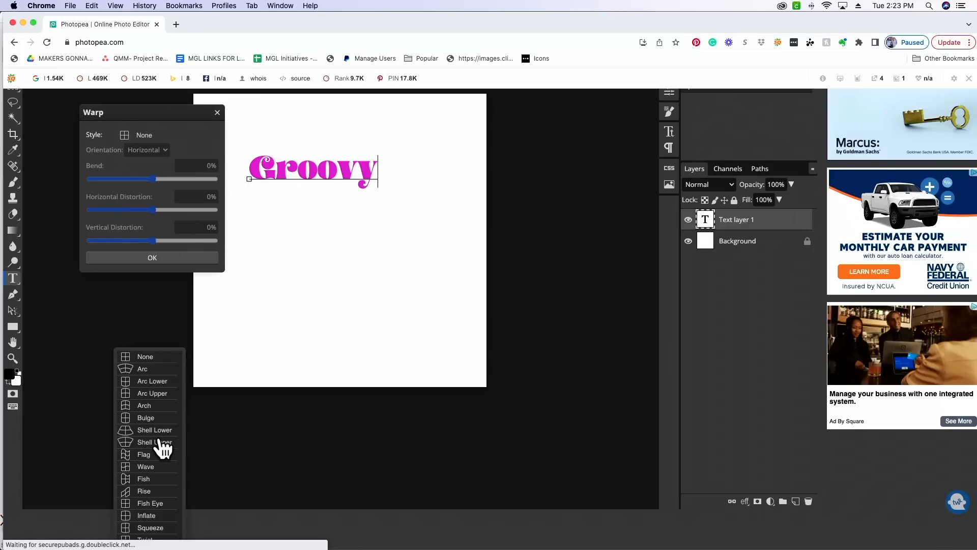
click(155, 466)
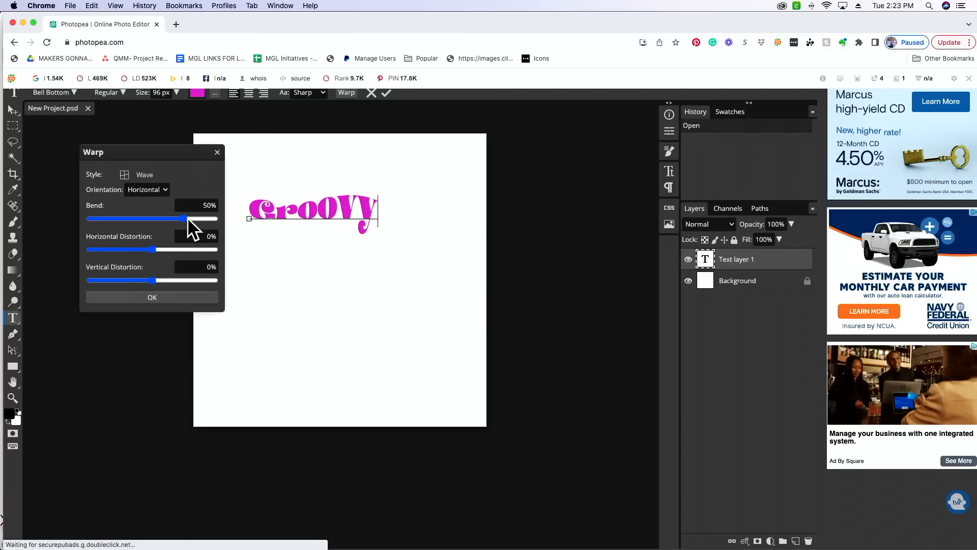
drag(185, 218, 102, 219)
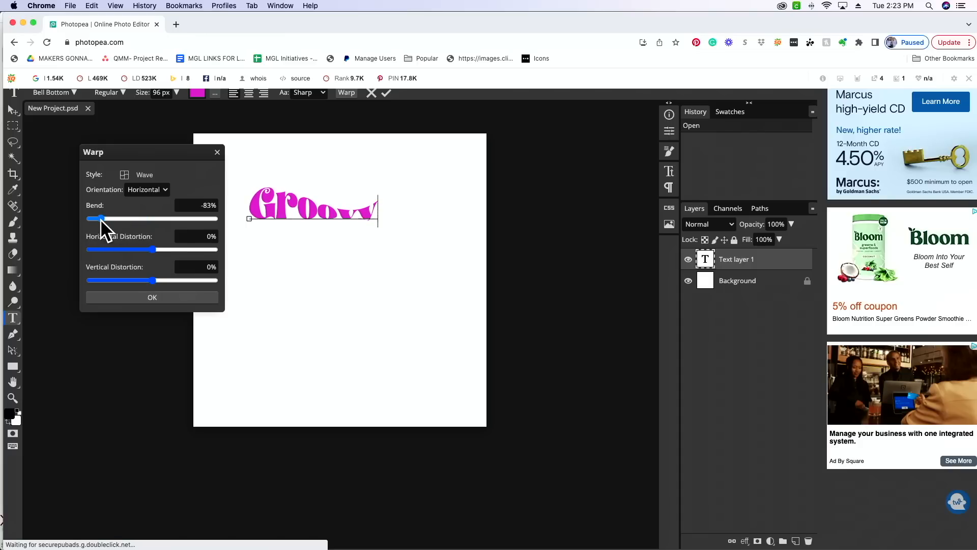
drag(100, 219, 191, 221)
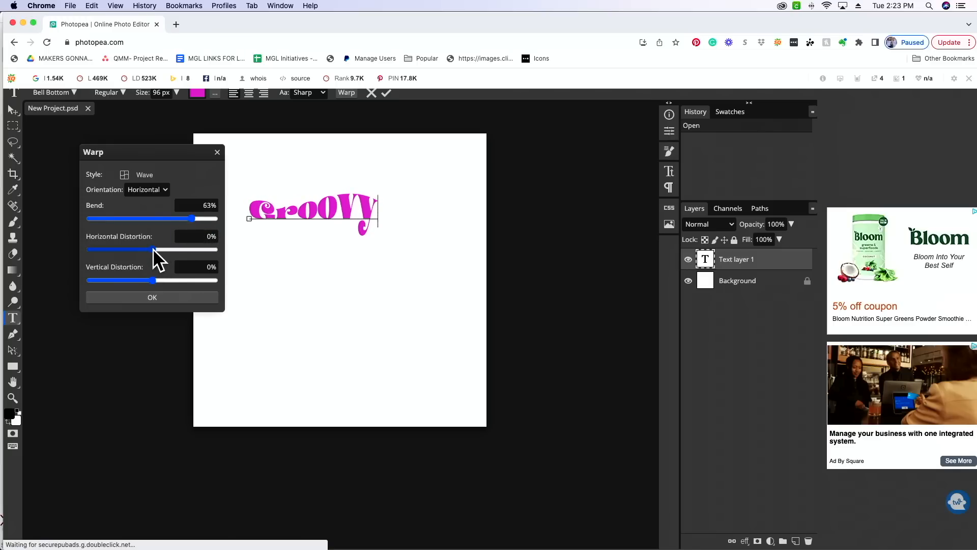
mouse_move(153, 249)
mouse_down()
mouse_move(121, 249)
mouse_move(185, 249)
mouse_move(153, 249)
mouse_up()
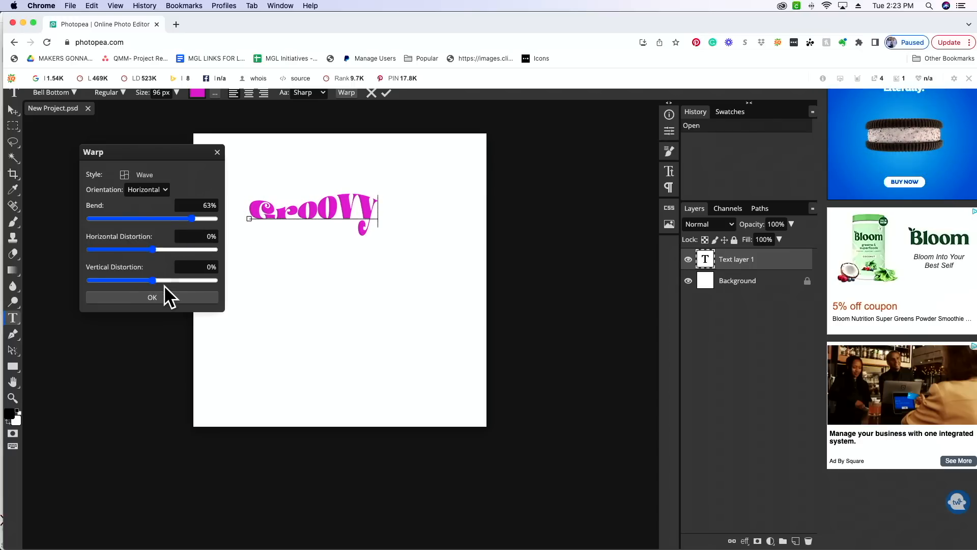
mouse_move(154, 279)
mouse_down()
mouse_move(171, 280)
mouse_move(134, 280)
mouse_move(152, 280)
mouse_up()
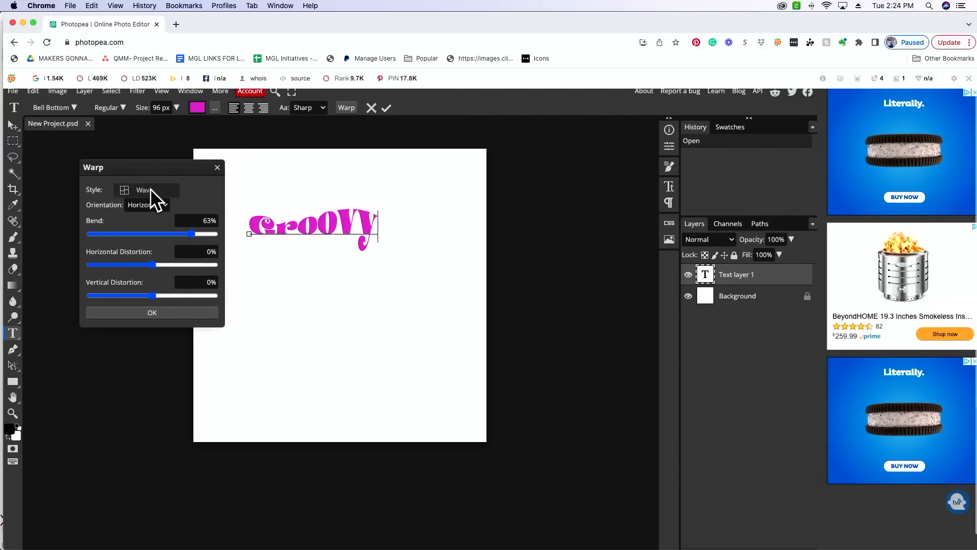
- Apply the Flag warp style to "Groovy" with a horizontal bend of about 41%
click(151, 188)
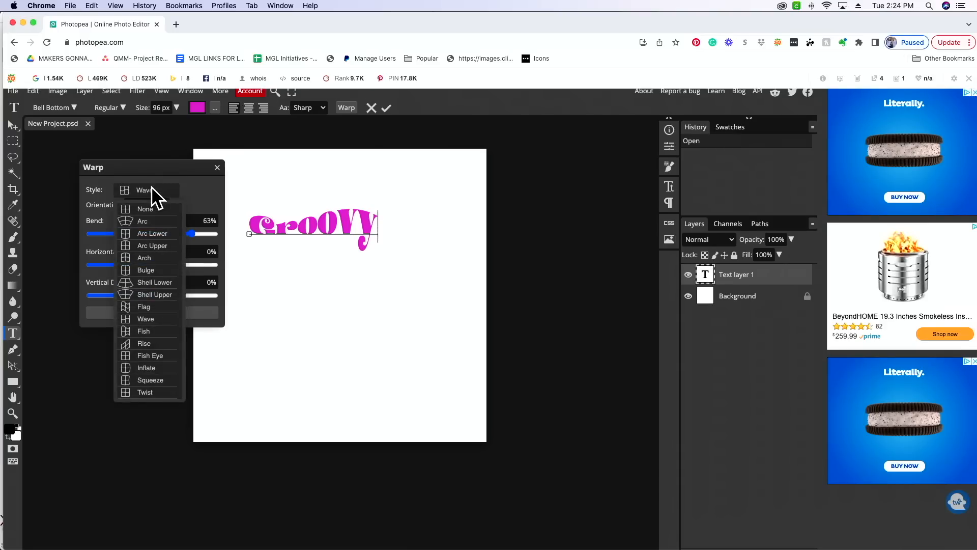
click(153, 306)
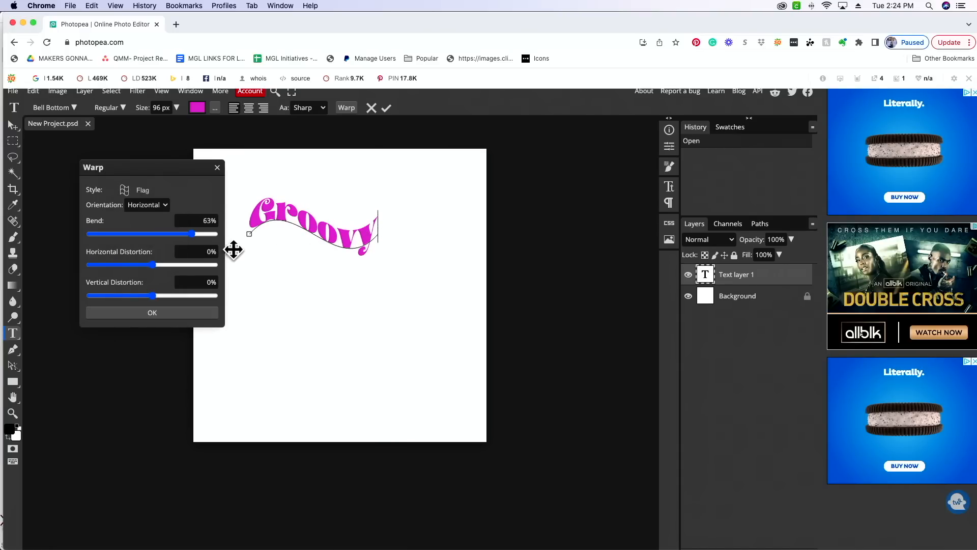
mouse_move(192, 235)
mouse_down()
mouse_move(112, 234)
mouse_move(178, 234)
mouse_up()
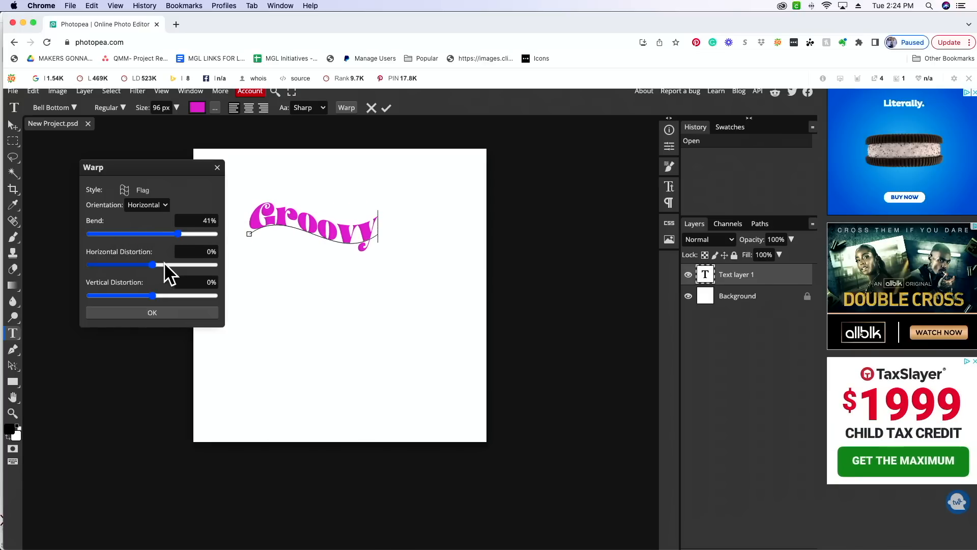
click(168, 313)
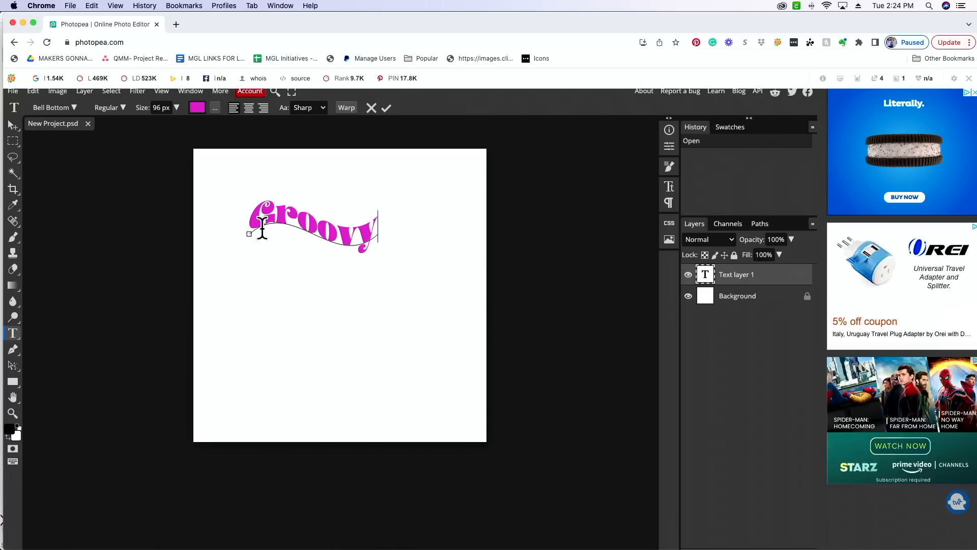
- Move the warped "Groovy" text down to the middle of the canvas
drag(271, 224, 298, 225)
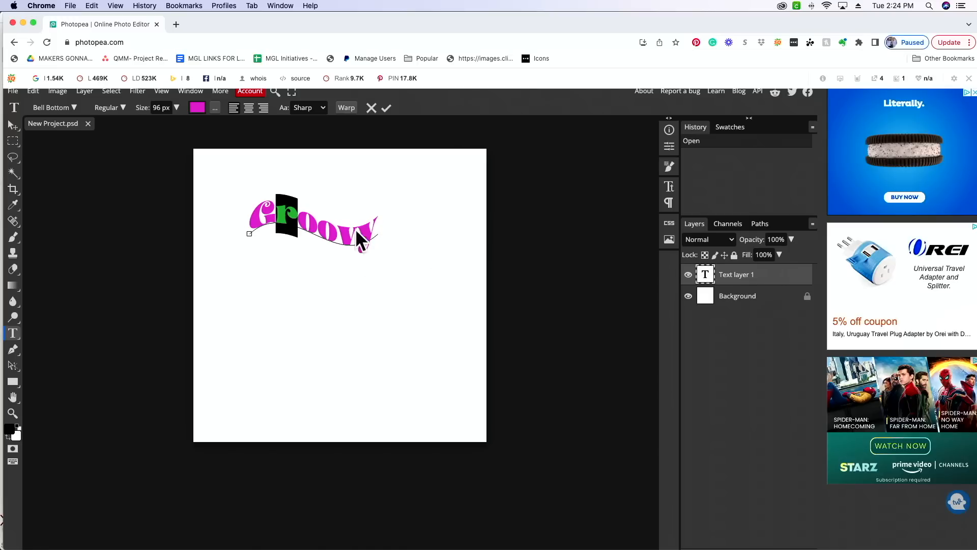
click(360, 240)
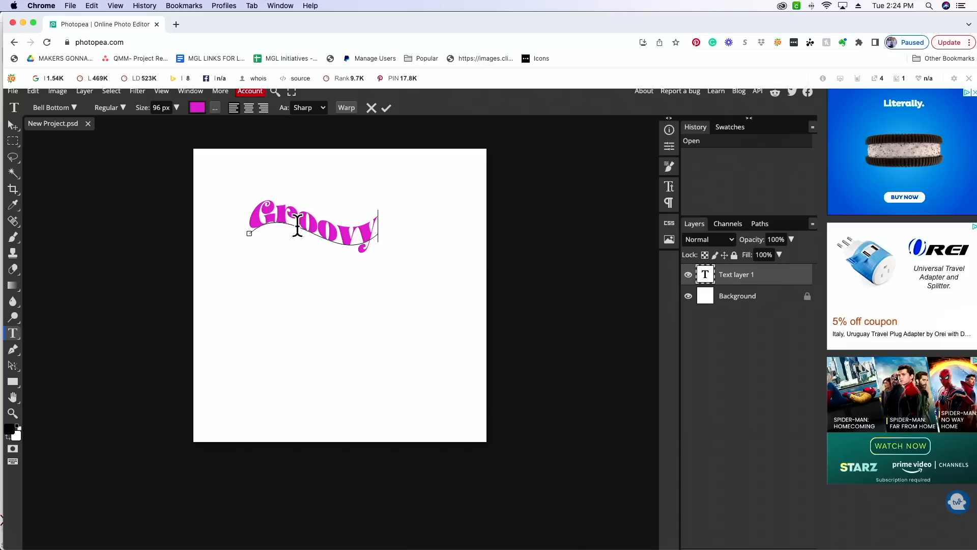
drag(316, 268, 325, 324)
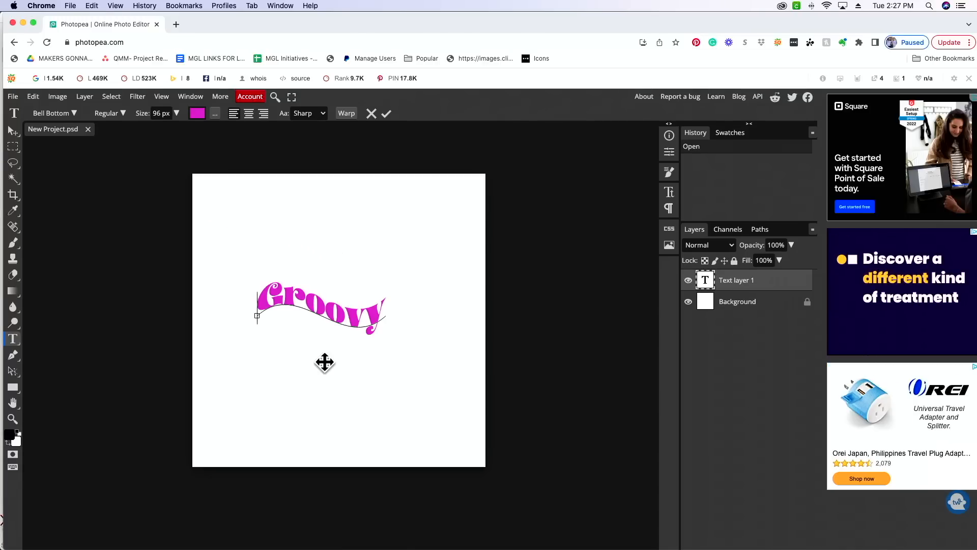
- Export the design as a 12 by 12 inch SVG with vectorize text enabled, previewing it without vectorized text before saving
click(13, 96)
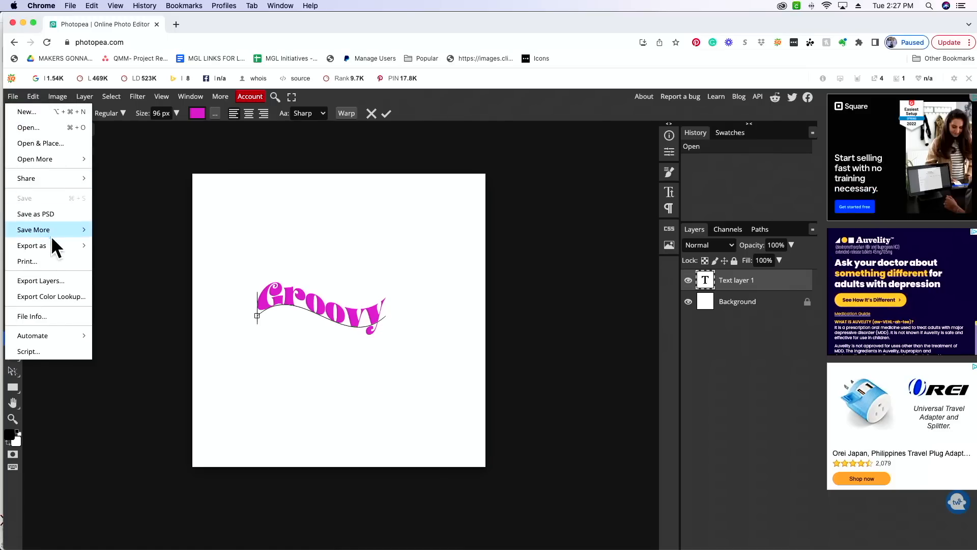
mouse_move(51, 241)
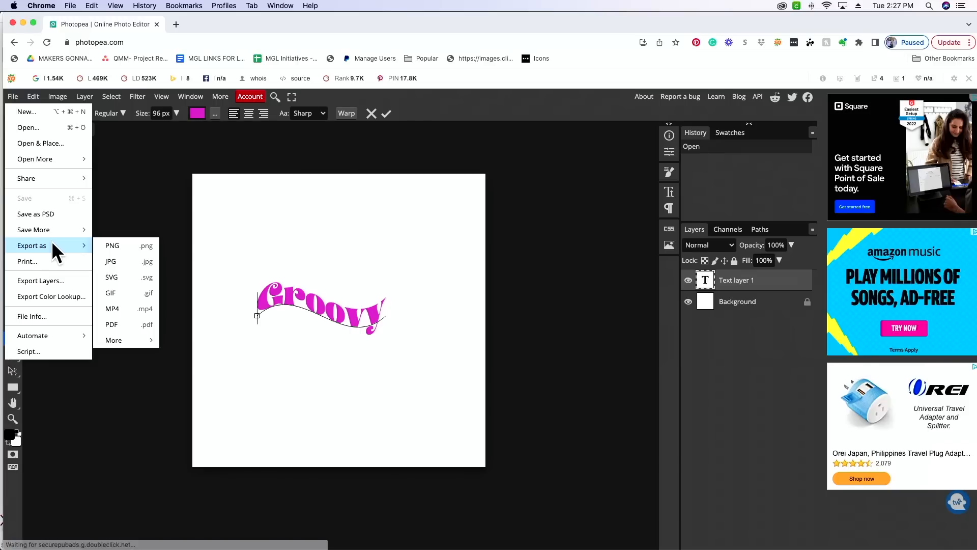
click(122, 276)
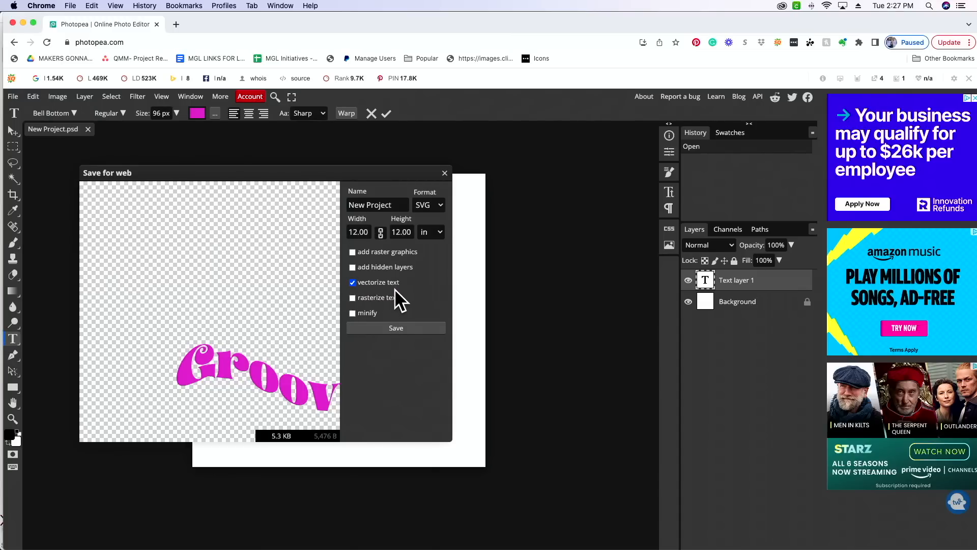
click(353, 283)
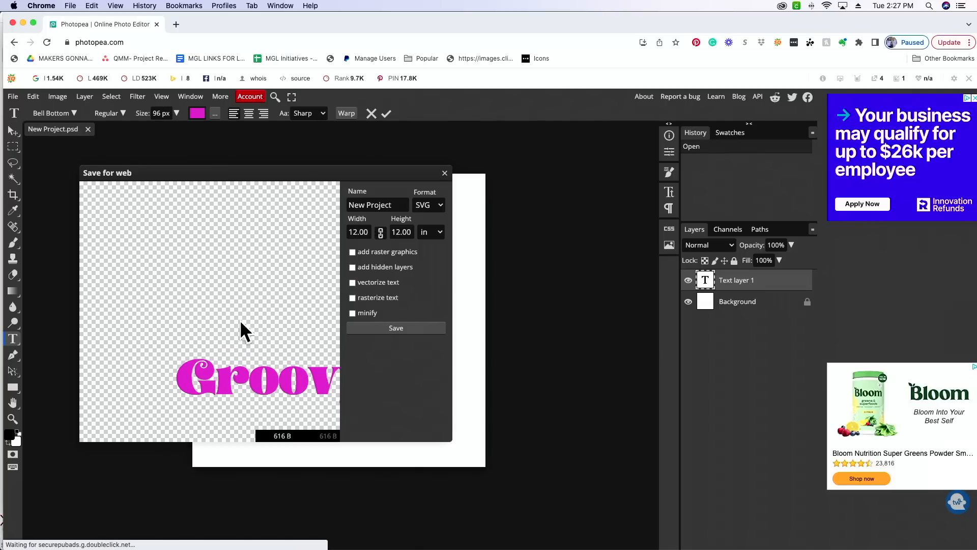
scroll(209, 374, right, 5)
scroll(203, 375, left, 5)
scroll(202, 369, down, 3)
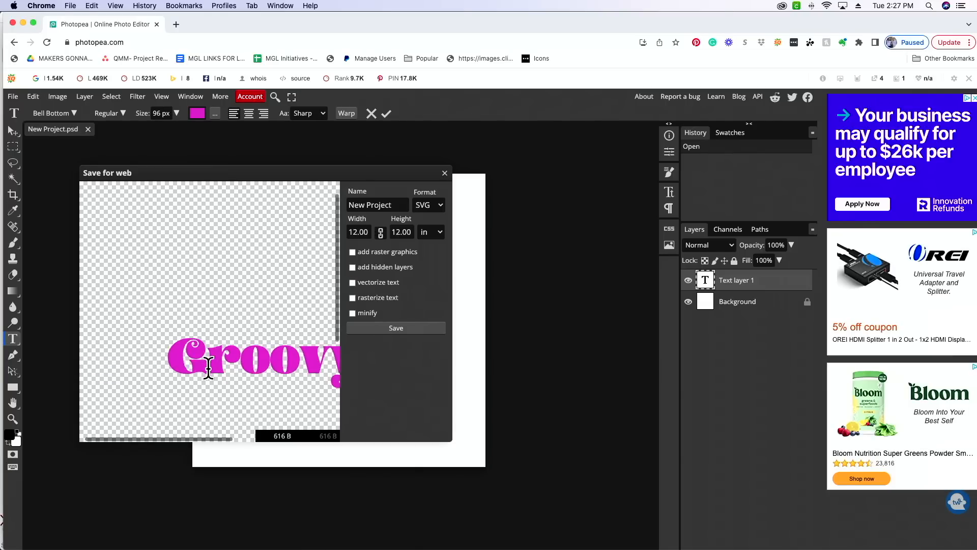
click(352, 283)
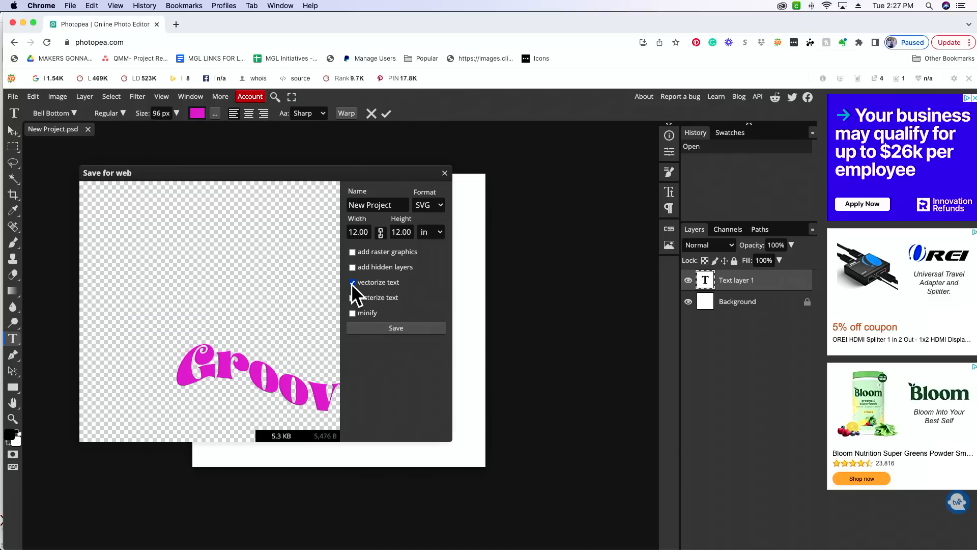
click(407, 329)
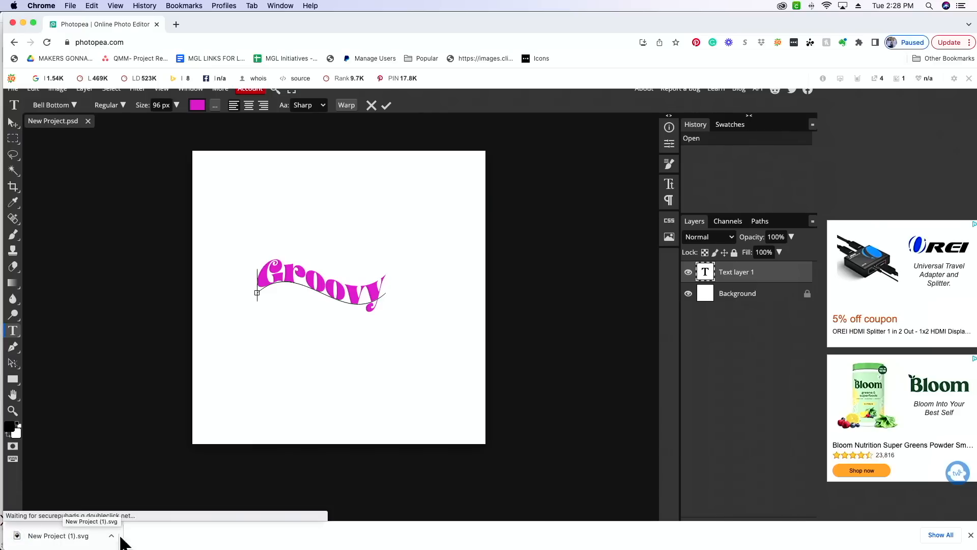
- Switch to Cricut Design Space and delete both warped "Groovy" texts from the canvas
mouse_move(605, 539)
click(489, 524)
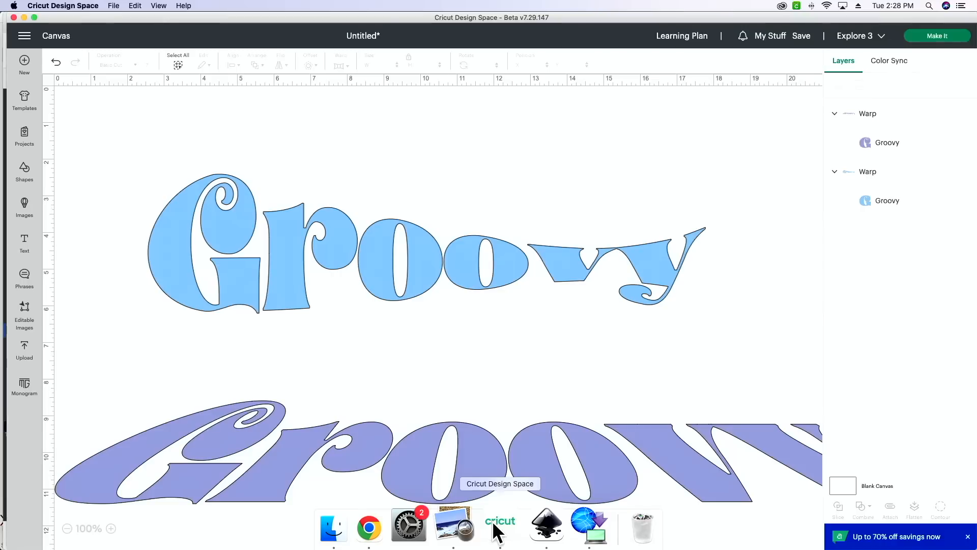
drag(564, 468, 524, 300)
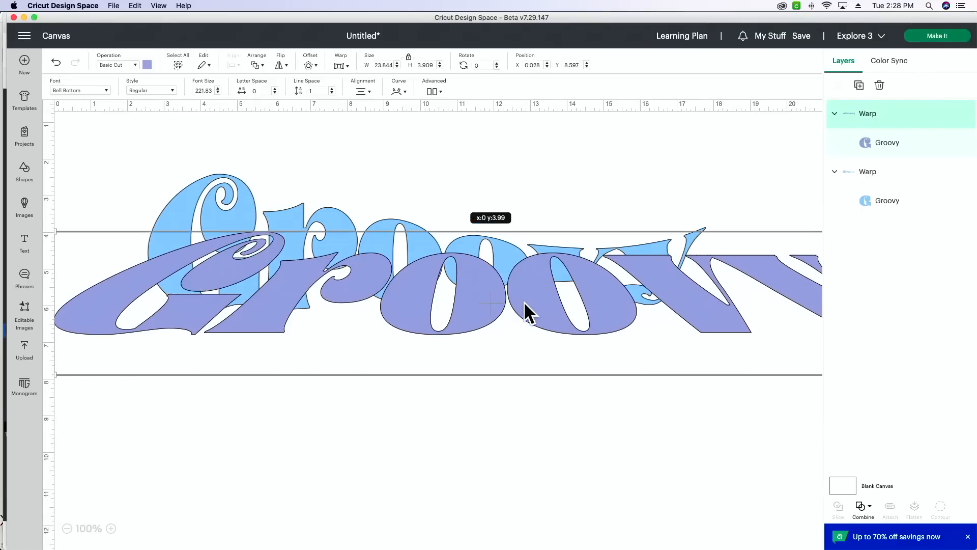
key(Delete)
click(527, 272)
key(Delete)
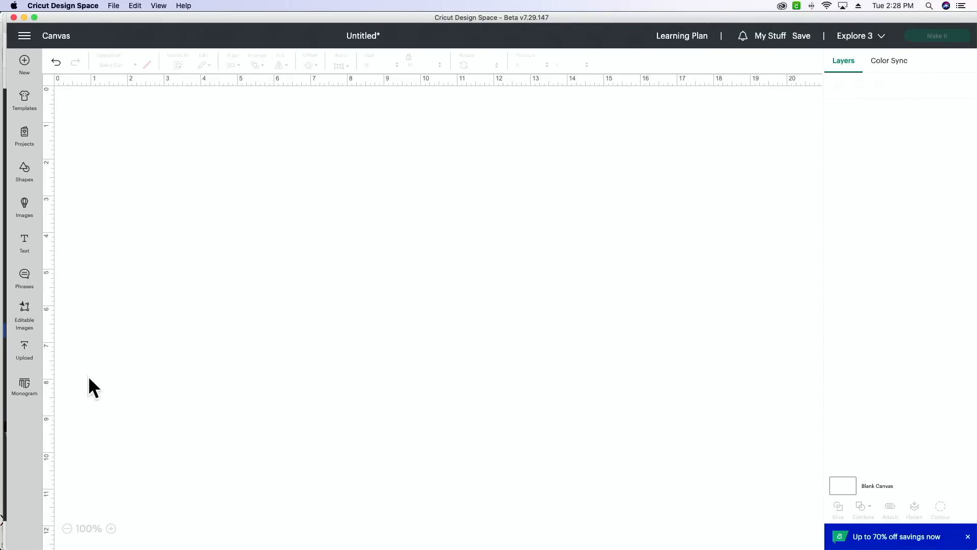
- Start a new image upload and open "New Project (1).svg" from the Downloads folder
click(23, 354)
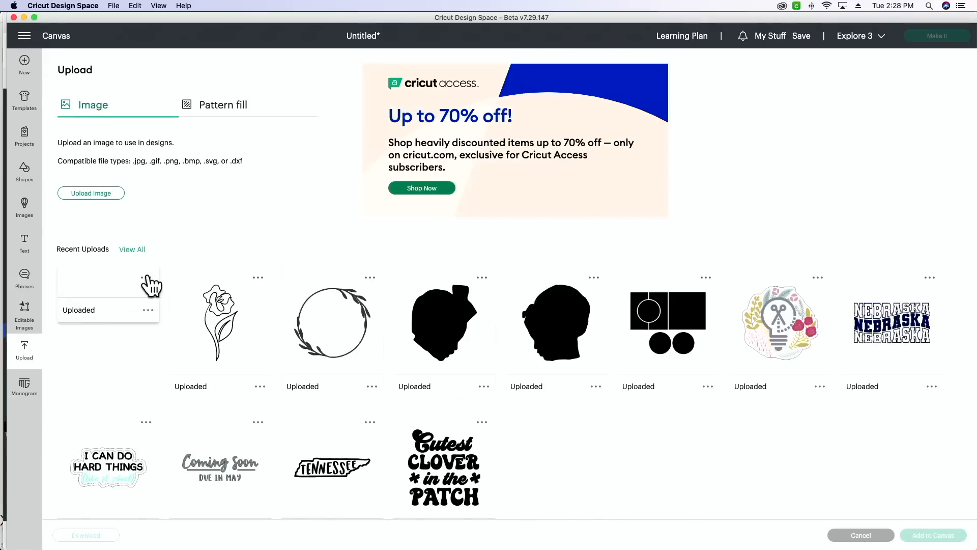
click(94, 193)
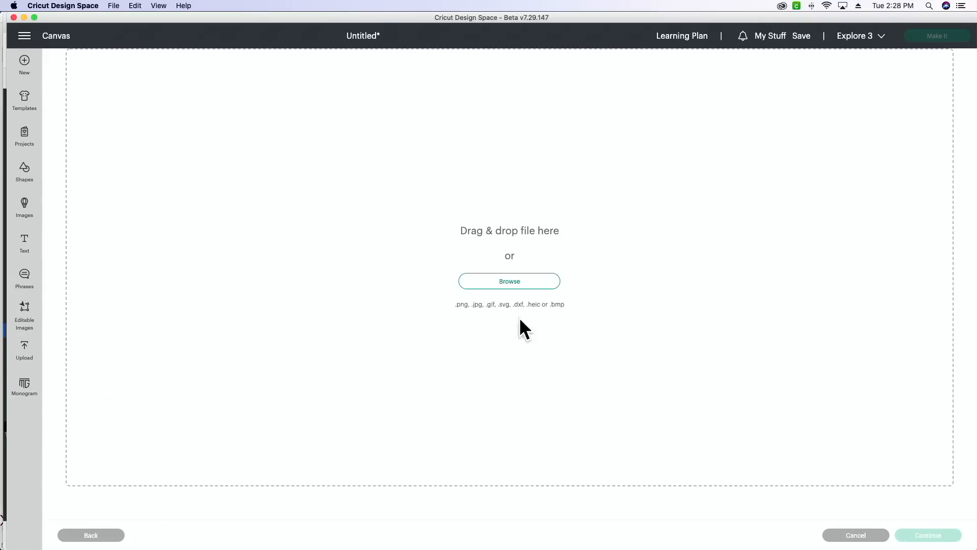
click(536, 286)
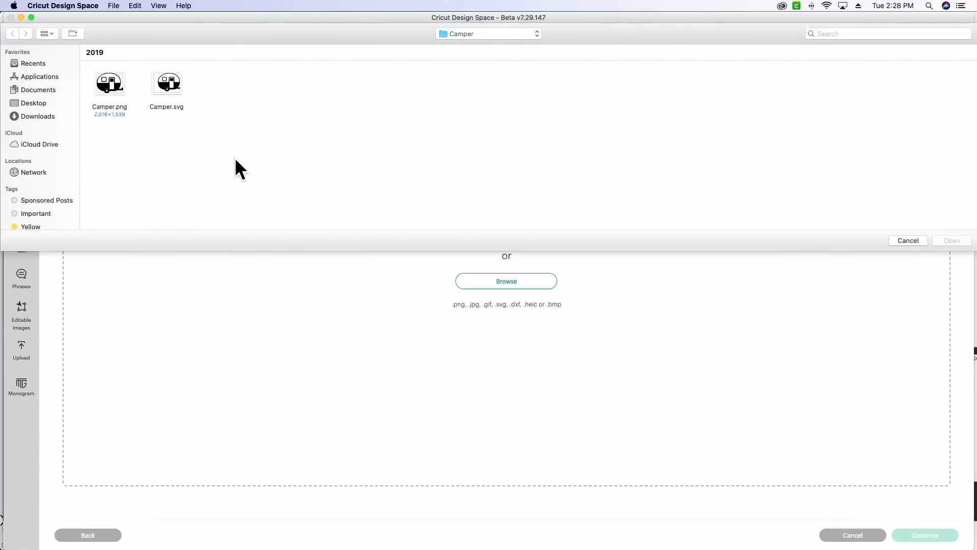
click(47, 116)
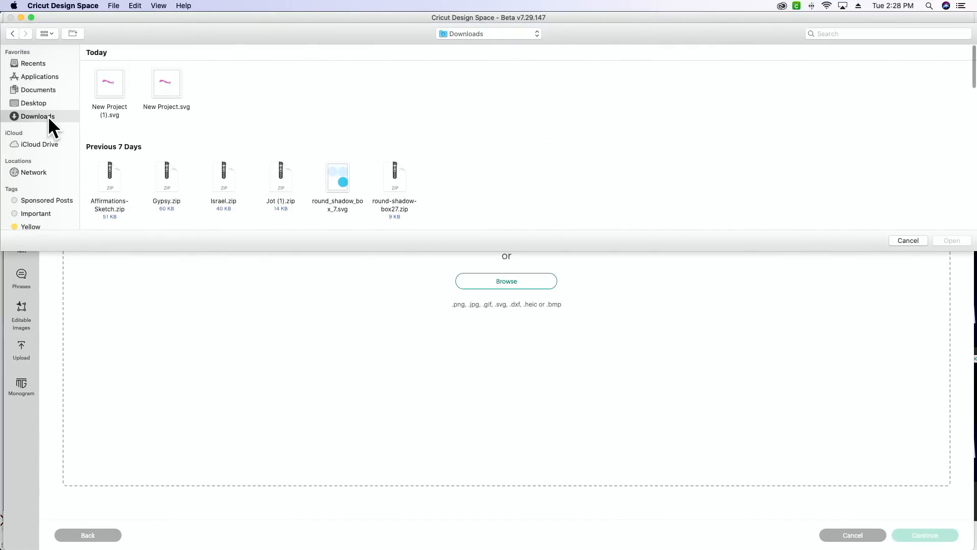
click(108, 86)
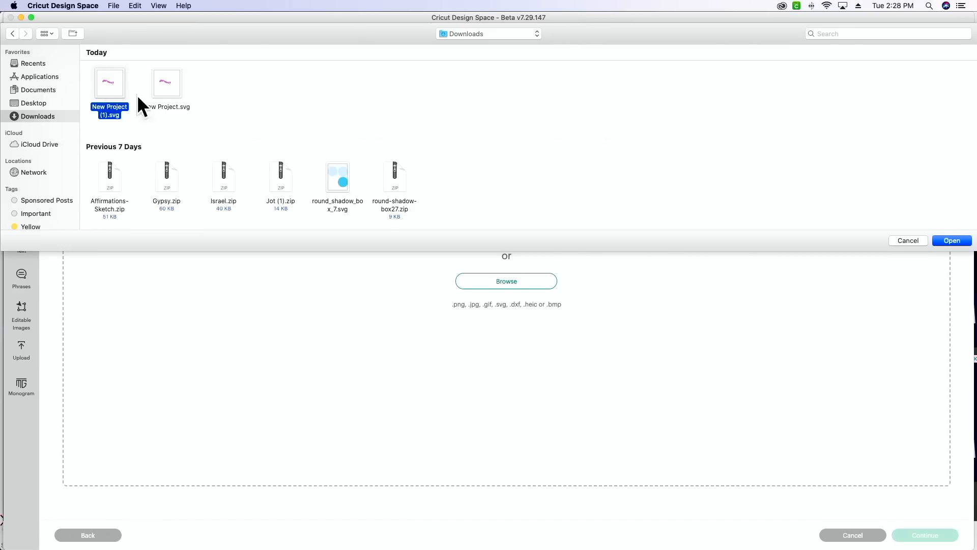
click(951, 241)
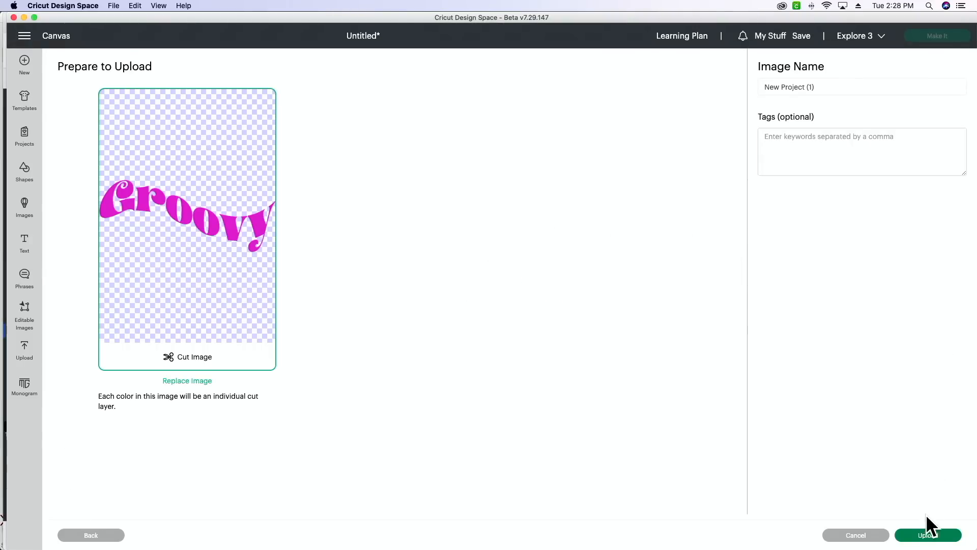
- Upload the warped "Groovy" cut image under its default name and add it to the canvas
click(926, 537)
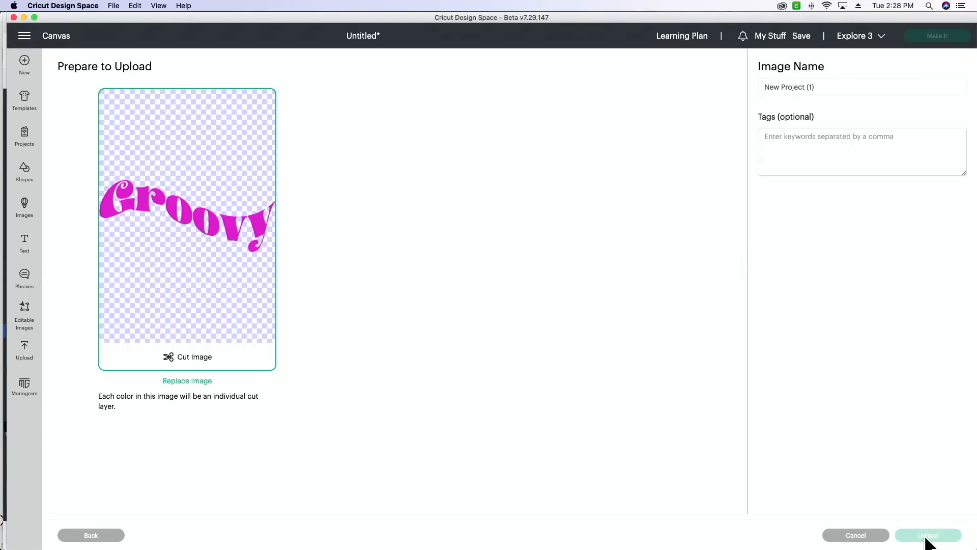
click(98, 301)
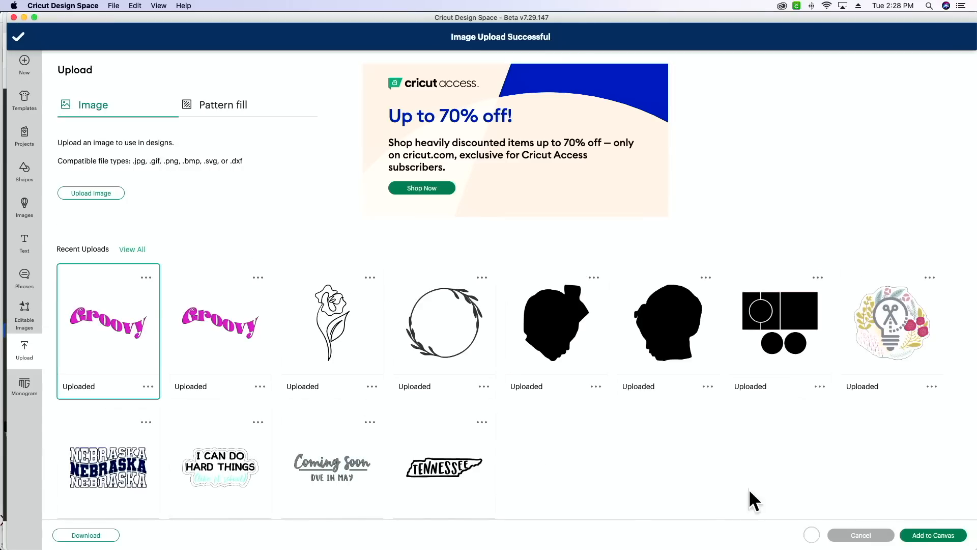
click(937, 535)
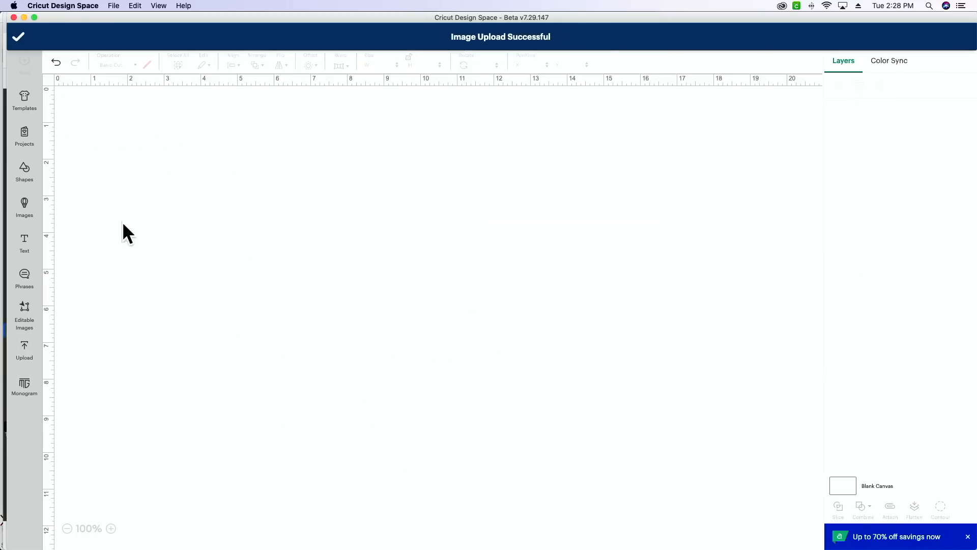